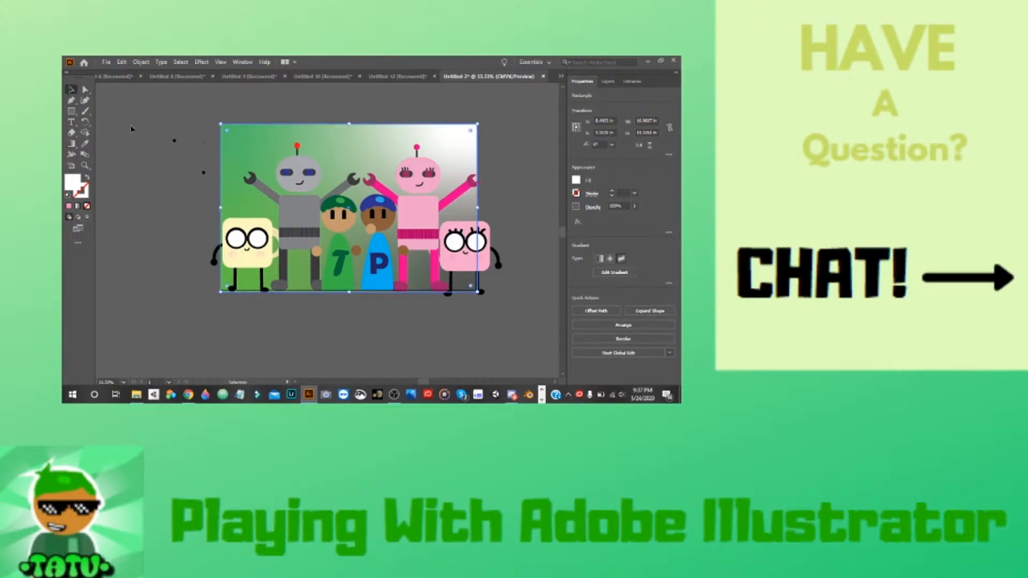
Delete the two stray dots beside the artboard's left edge
left_click_drag(214, 208, 213, 209)
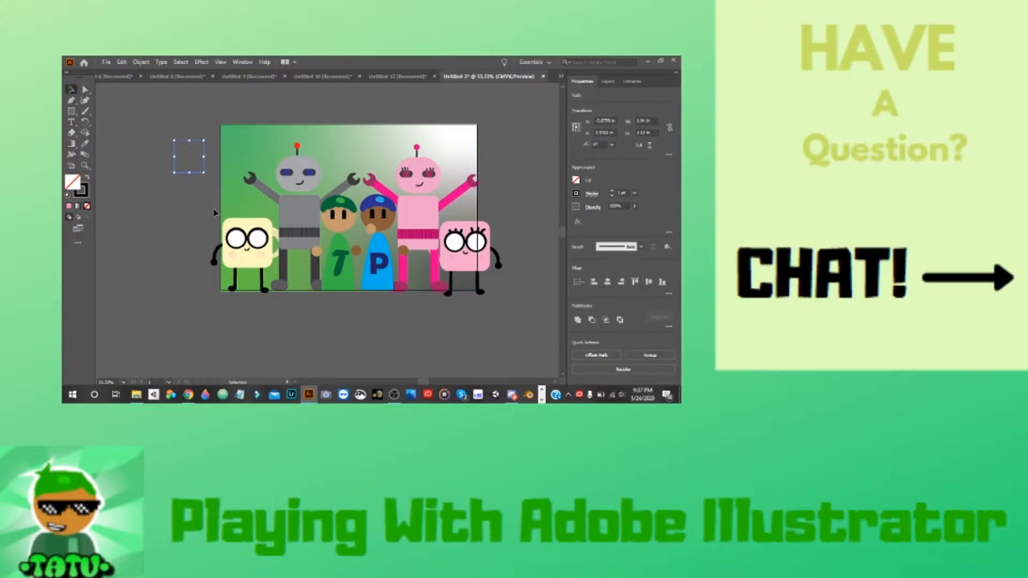
left_click(214, 212)
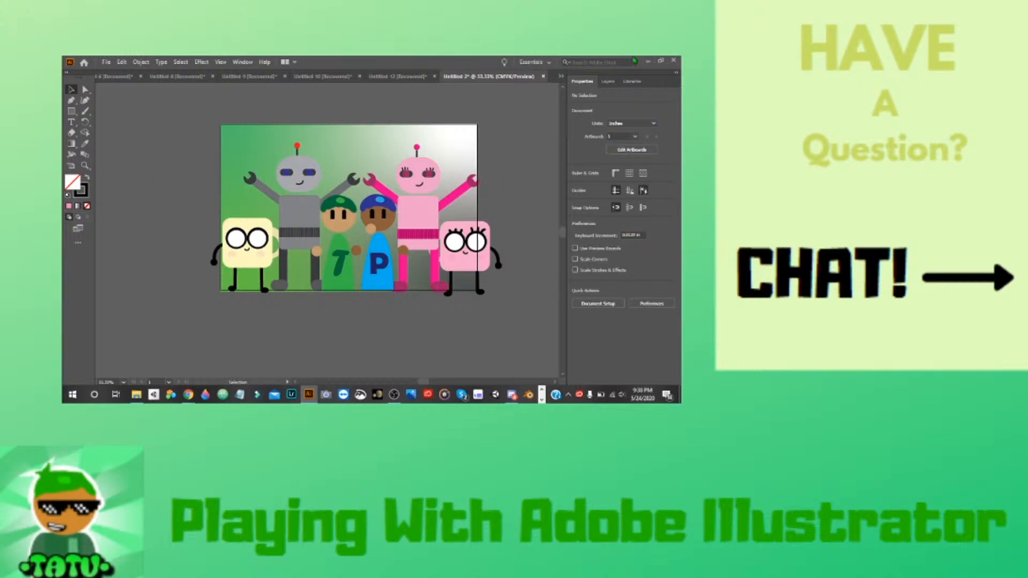
Switch to YouTube Studio, send "Thanks" in the live chat, and dismiss the stream bitrate warning
left_click(648, 61)
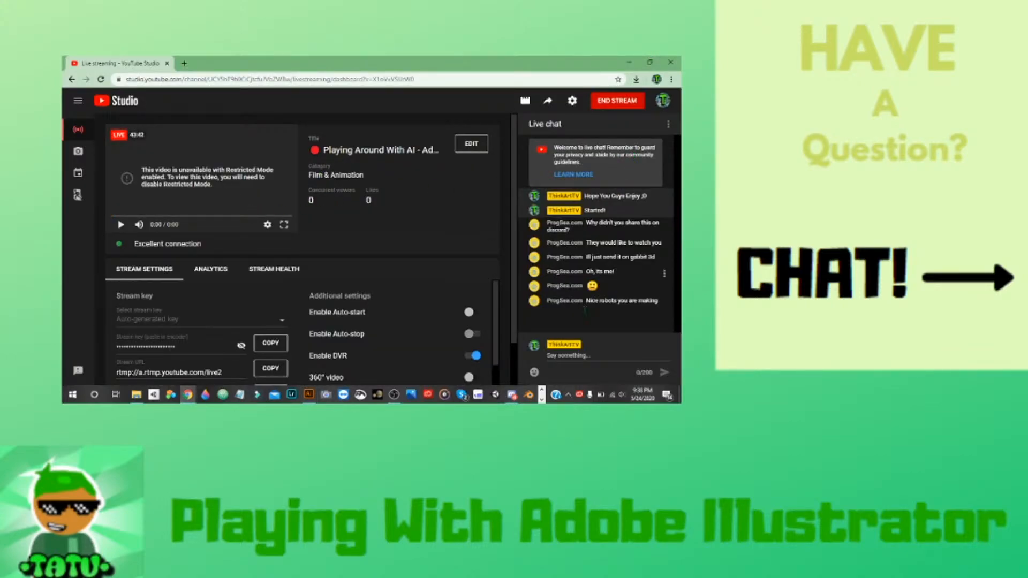
left_click(608, 356)
type("T")
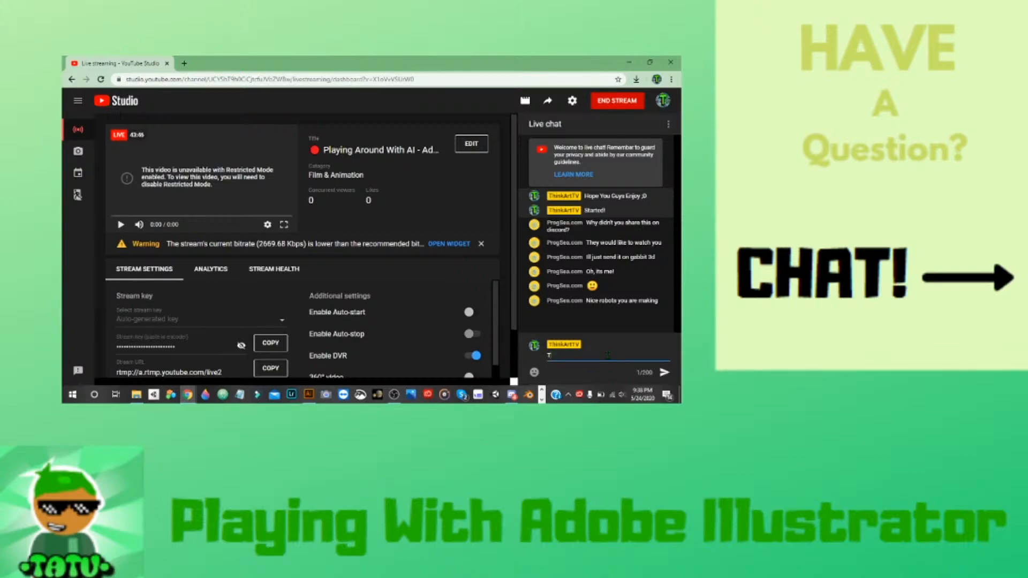
type("henks")
key("Return")
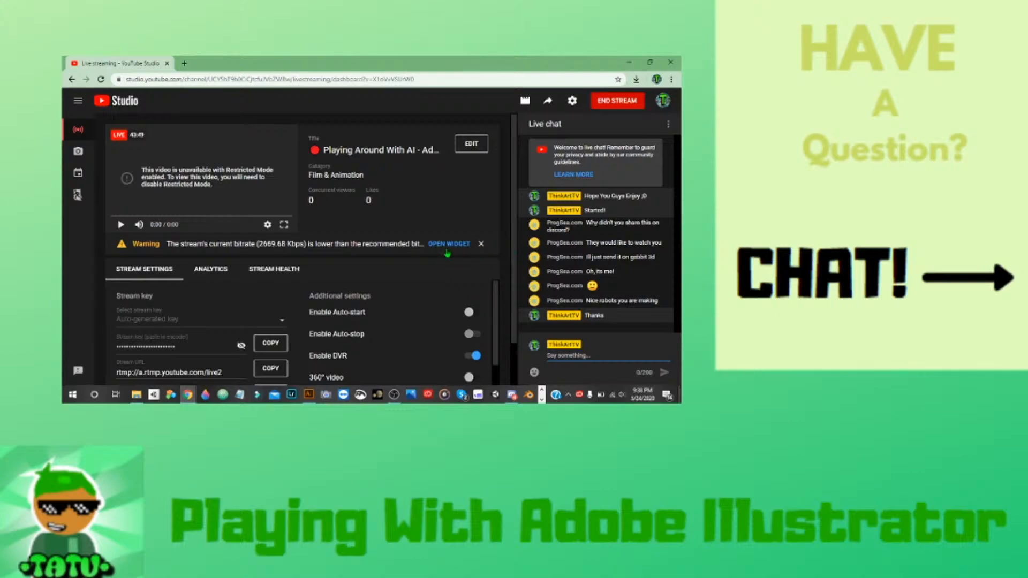
left_click(480, 244)
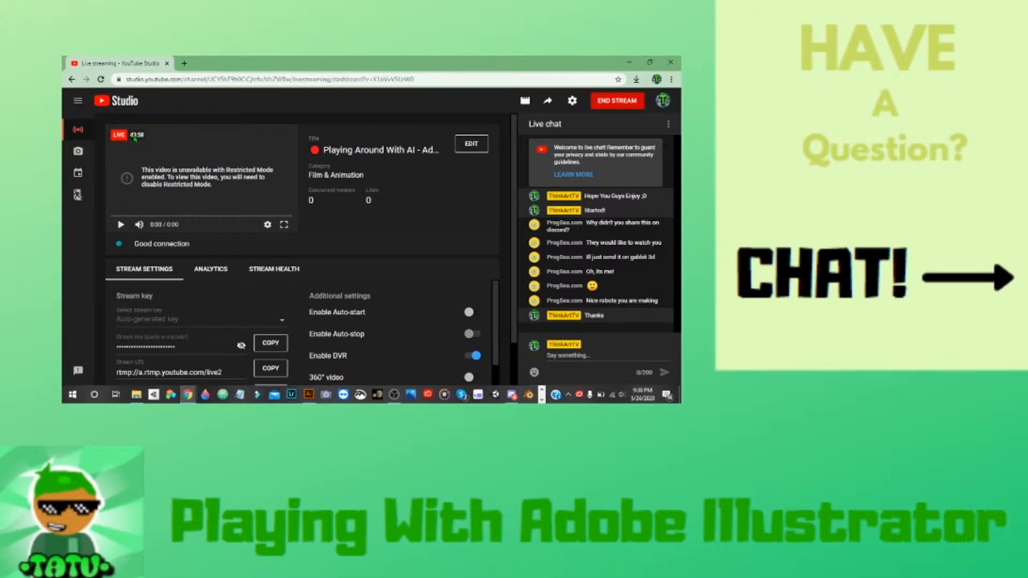
Back in Illustrator, draw a rectangle about 2.45 in wide beside the artboard's left edge, with no stroke and a yellow fill
left_click(309, 396)
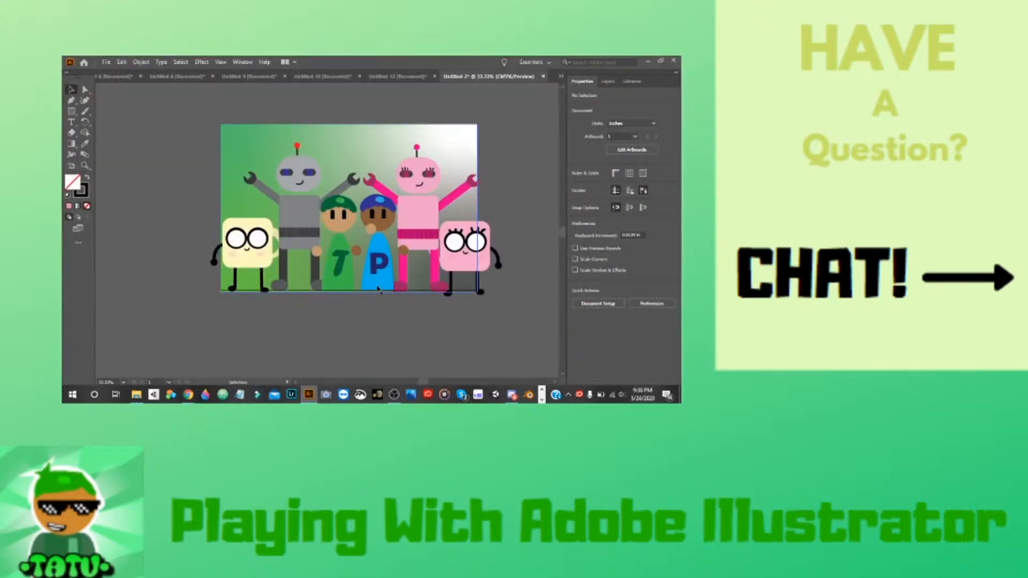
left_click(71, 112)
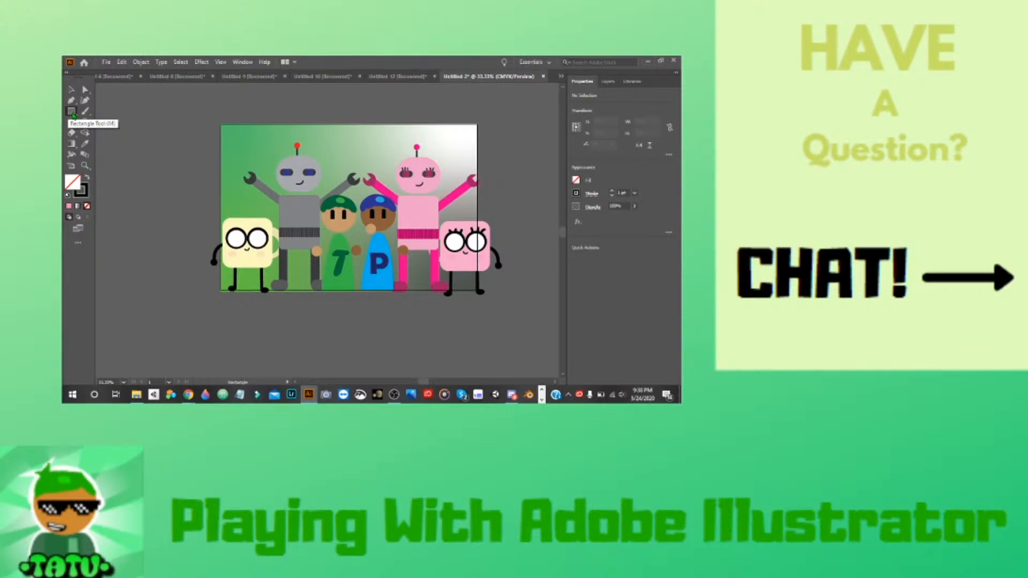
left_click_drag(145, 131, 180, 160)
key("v")
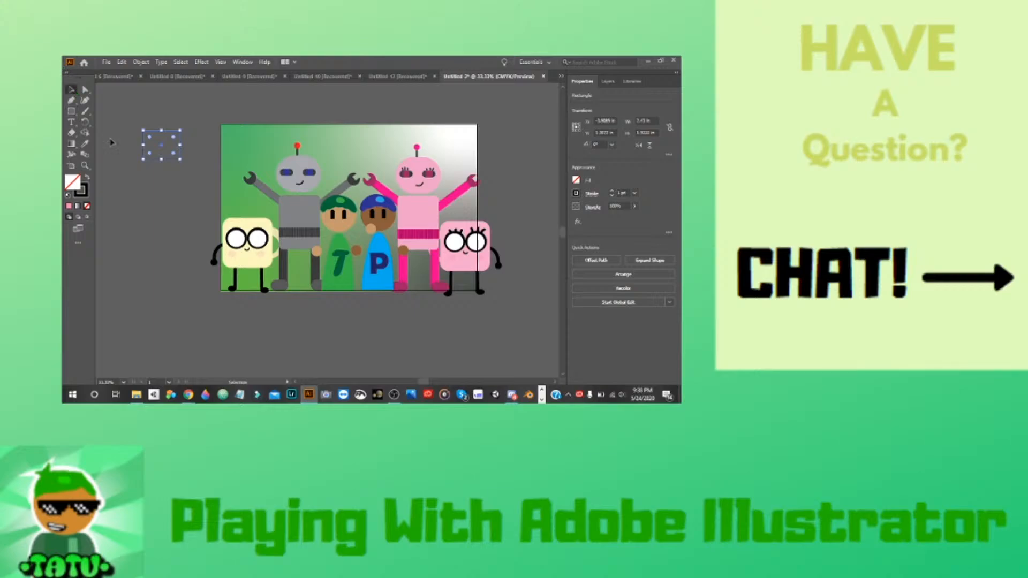
left_click(172, 157)
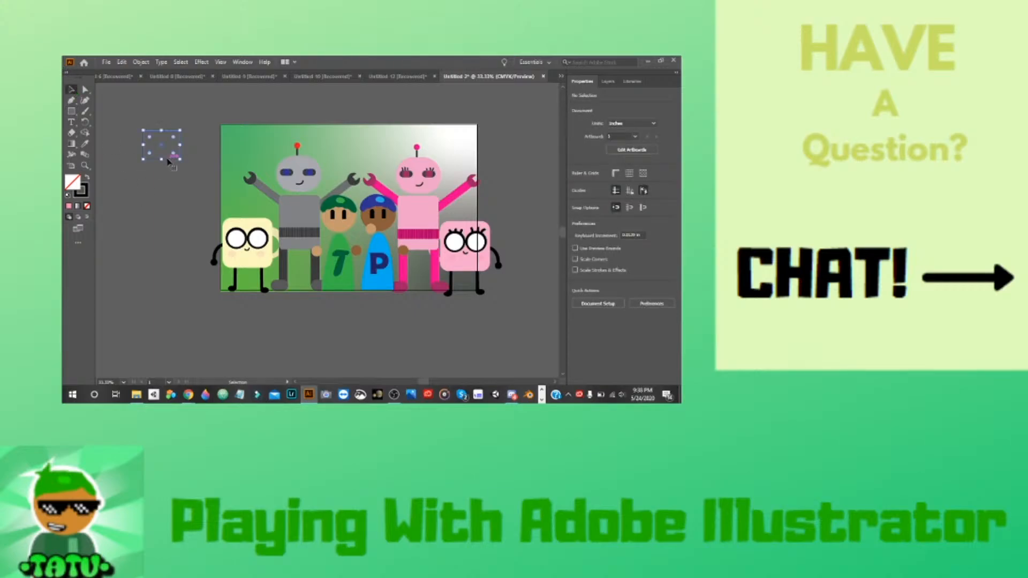
left_click(168, 159)
left_click(578, 195)
left_click(477, 225)
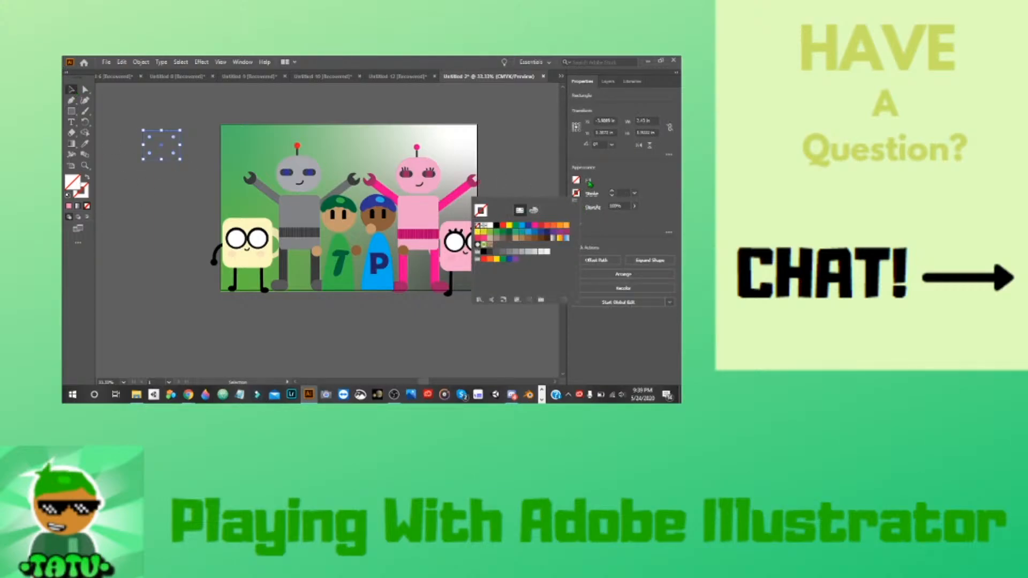
left_click(577, 181)
left_click(510, 213)
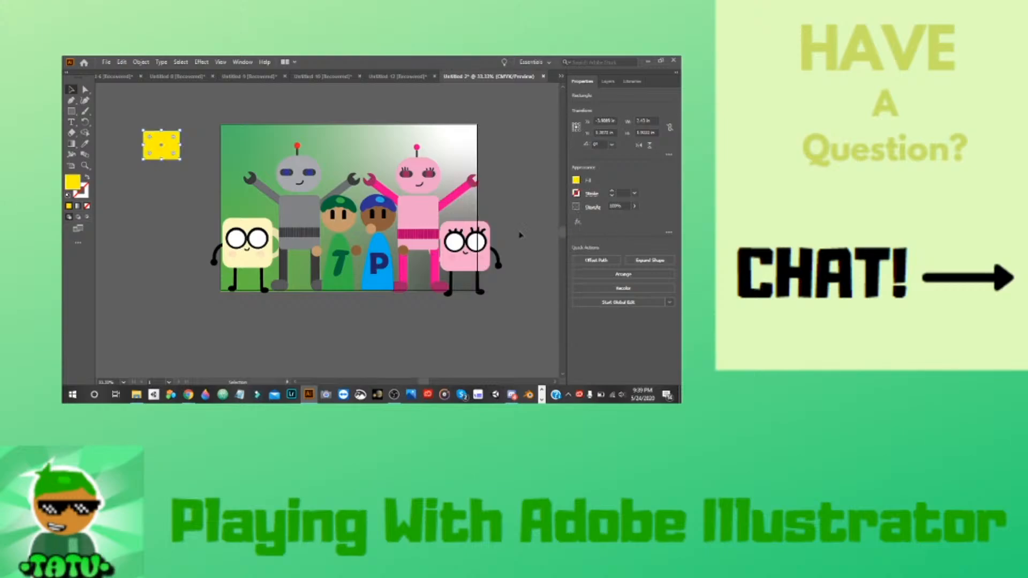
left_click(171, 213)
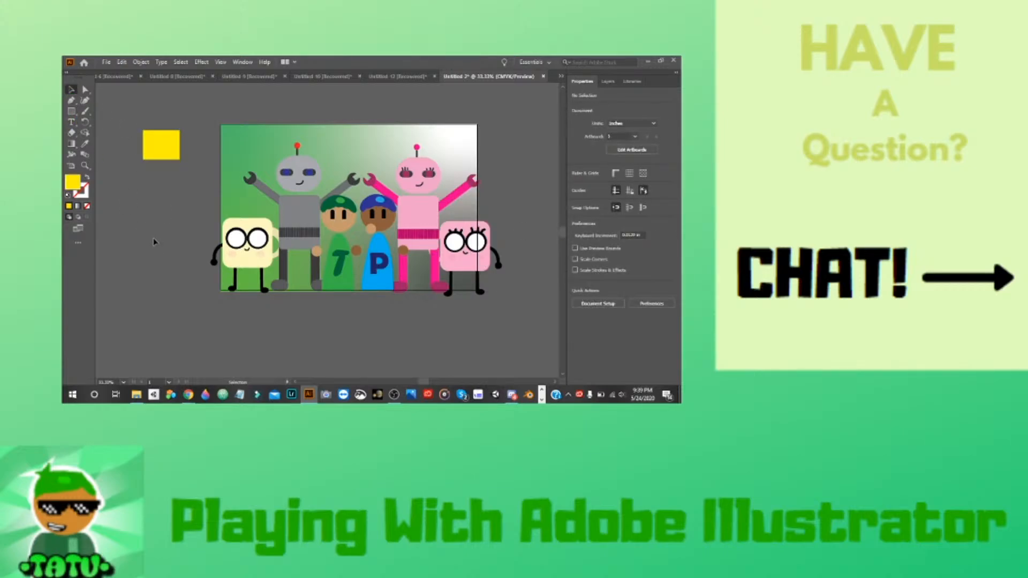
Delete the yellow rectangle and draw a replacement about 2.4 by 1.8 in, slightly farther from the artboard
key("Delete")
left_click(78, 115)
left_click_drag(132, 136, 169, 163)
left_click(71, 90)
left_click(109, 108)
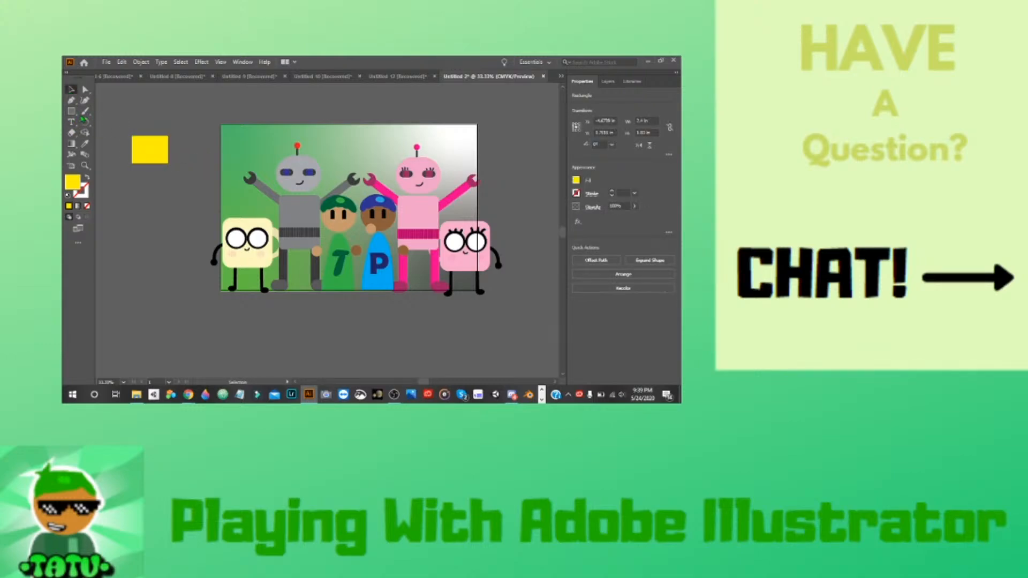
Draw a narrow full-height stripe near the yellow rectangle's left end and fill it black
left_click(71, 111)
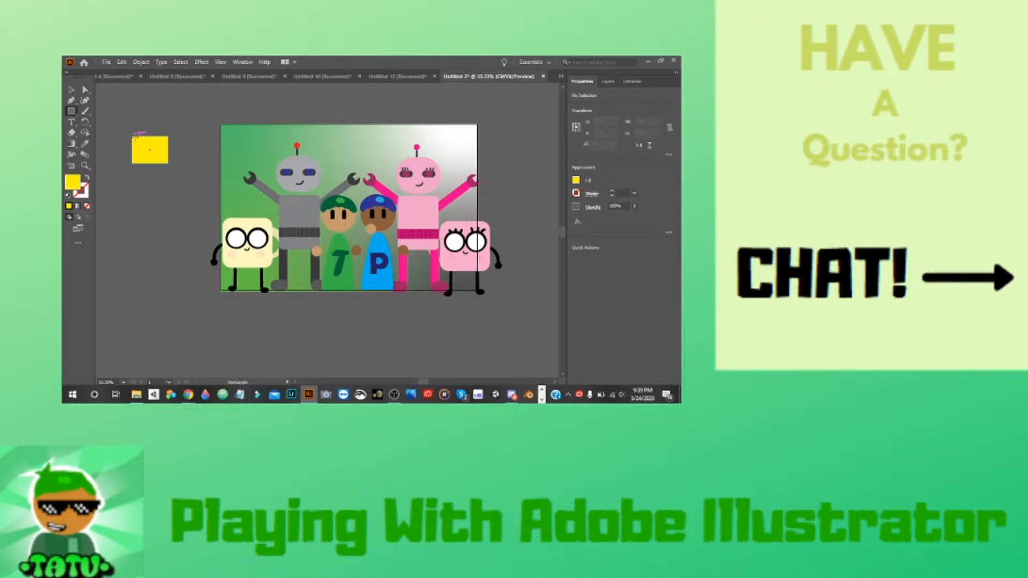
left_click_drag(133, 135, 145, 164)
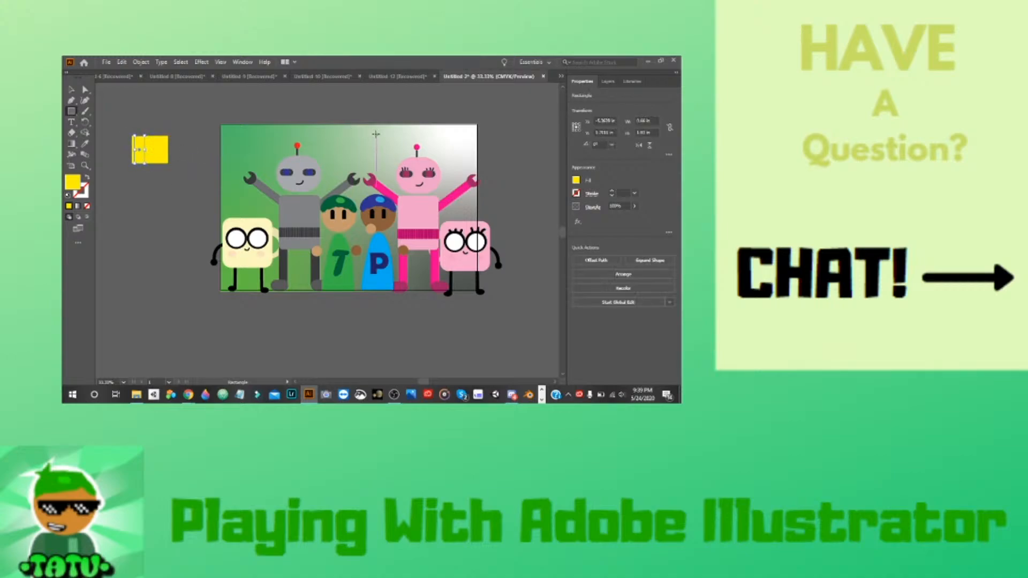
left_click(577, 181)
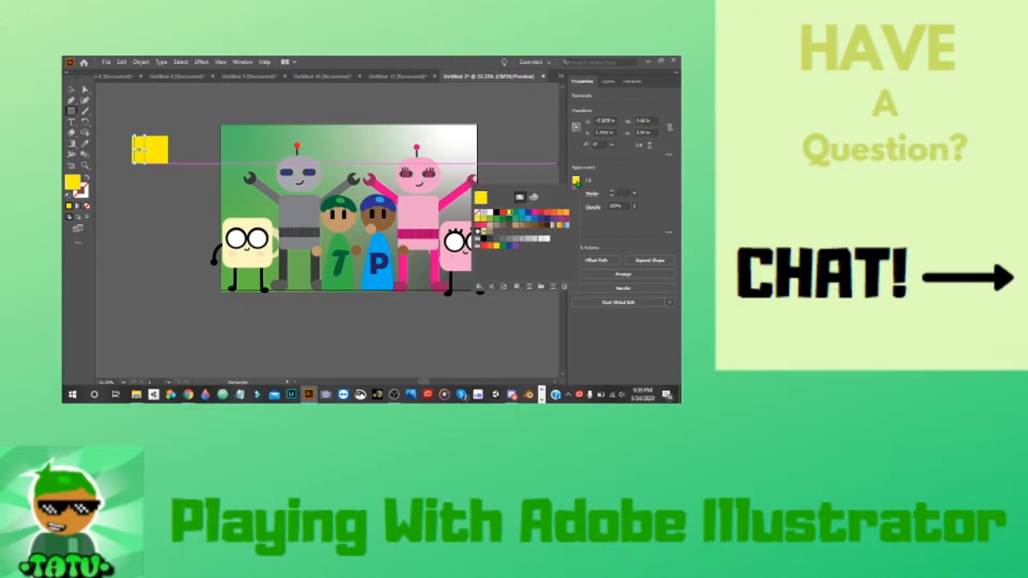
left_click(496, 213)
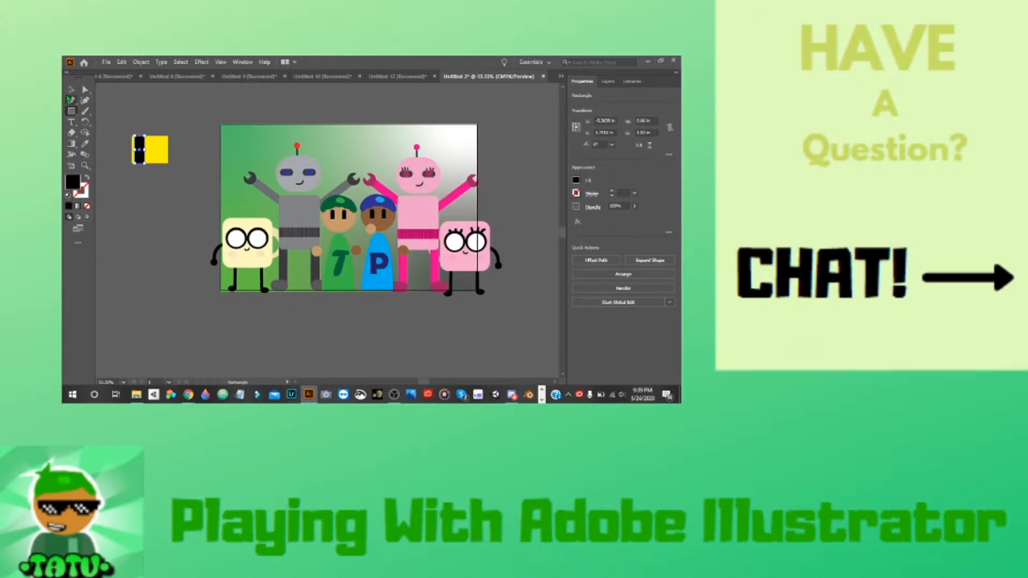
Duplicate the black stripe and place the copy over the right half of the yellow rectangle, aligned with its top and bottom edges
left_click(71, 90)
key("ctrl+c")
key("ctrl+v")
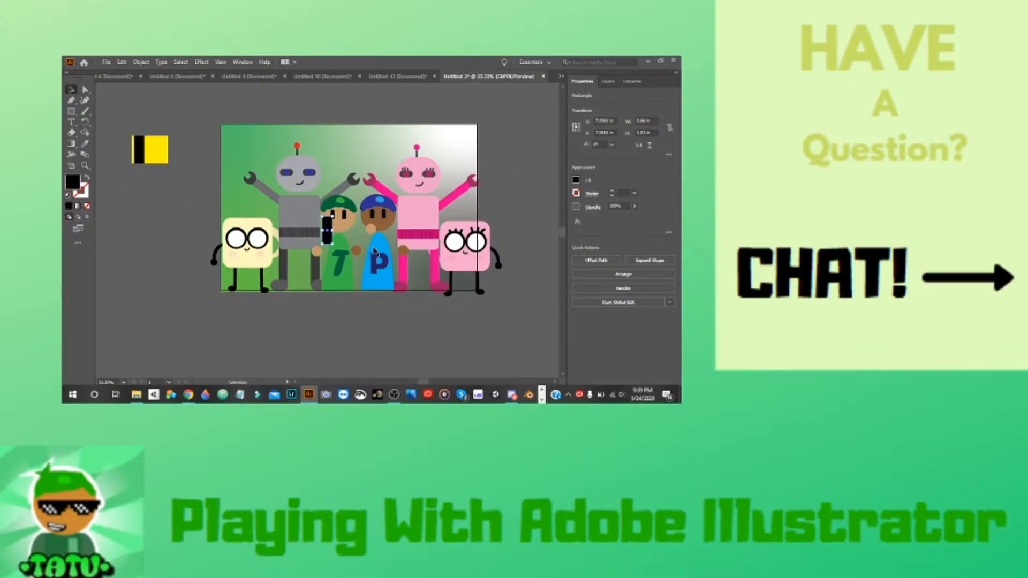
left_click_drag(333, 240, 160, 160)
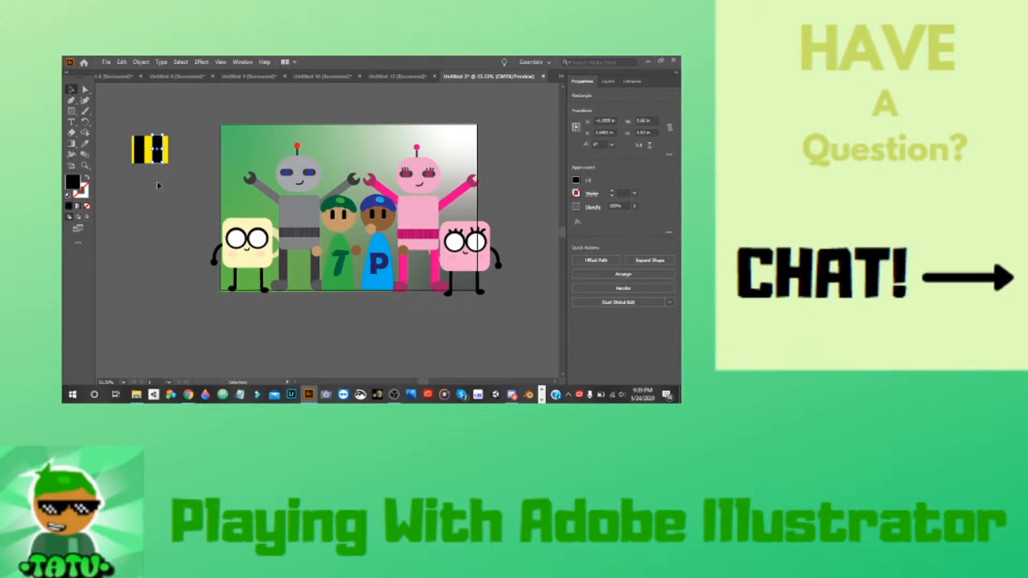
left_click(157, 182)
left_click(160, 159)
left_click(155, 188)
left_click(160, 160)
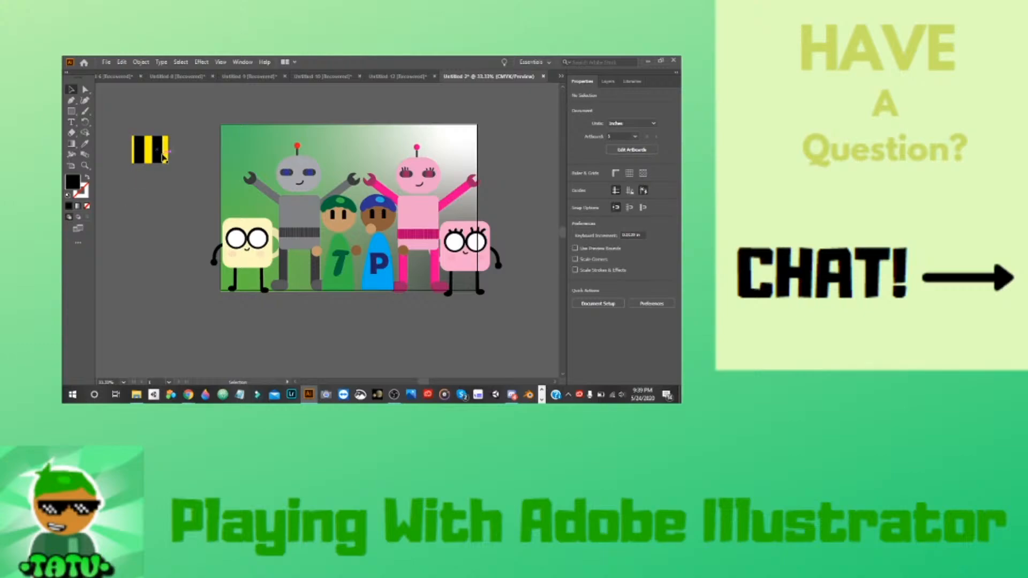
left_click(161, 154)
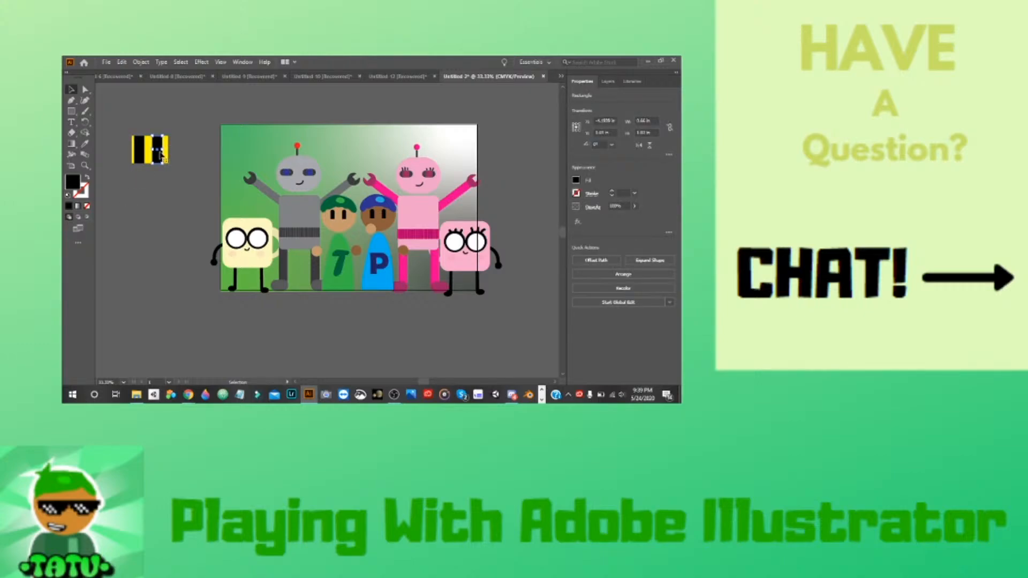
left_click(110, 243)
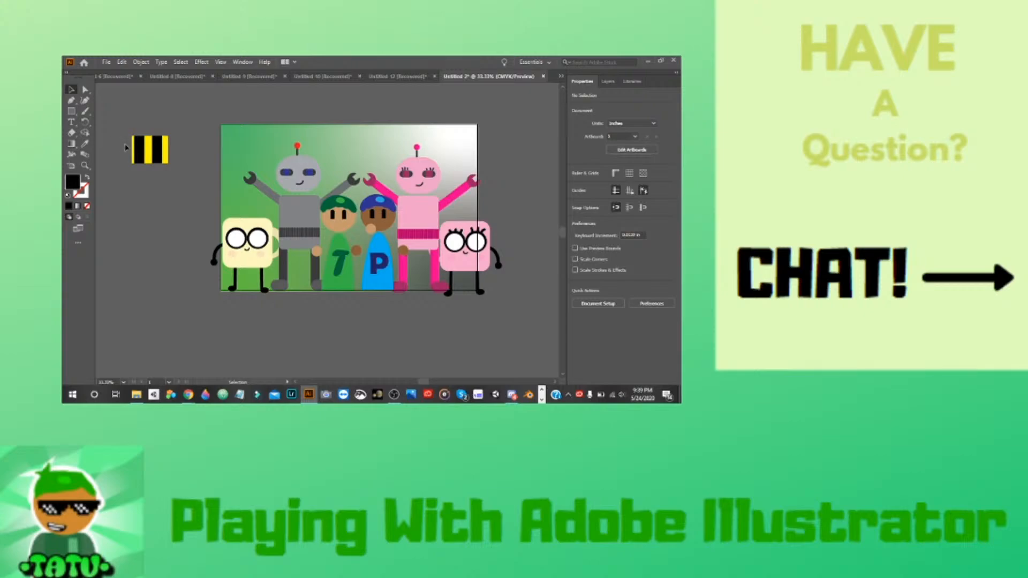
Nudge the left black stripe to the right, leaving more yellow at the rectangle's left end
left_click(138, 149)
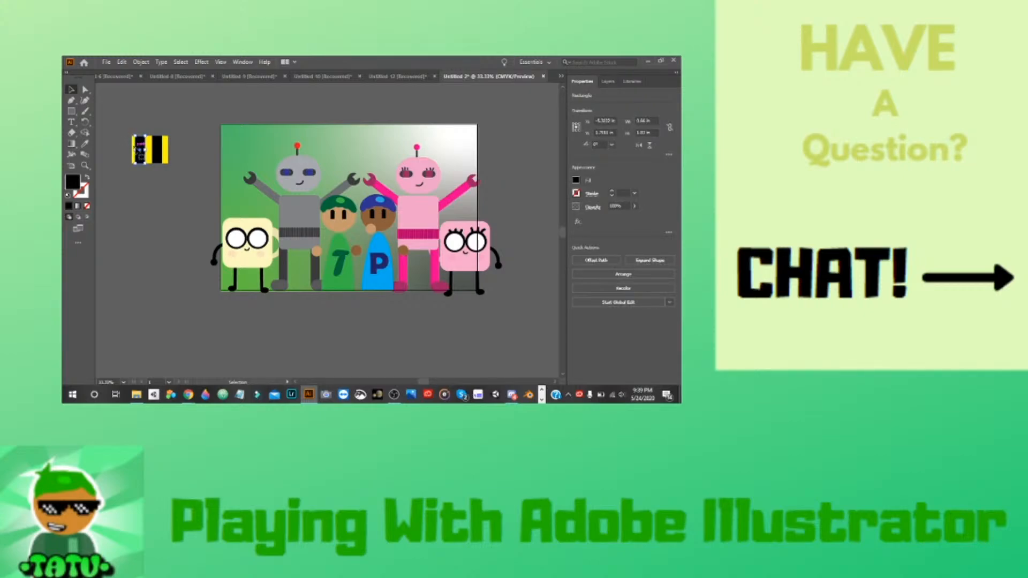
key("Right")
key("Right")
key("Right")
key("Right")
key("Right")
key("Right")
key("Right")
key("Right")
key("Right")
key("Right")
key("Right")
key("Right")
key("Right")
key("Right")
left_click(174, 202)
left_click(158, 147)
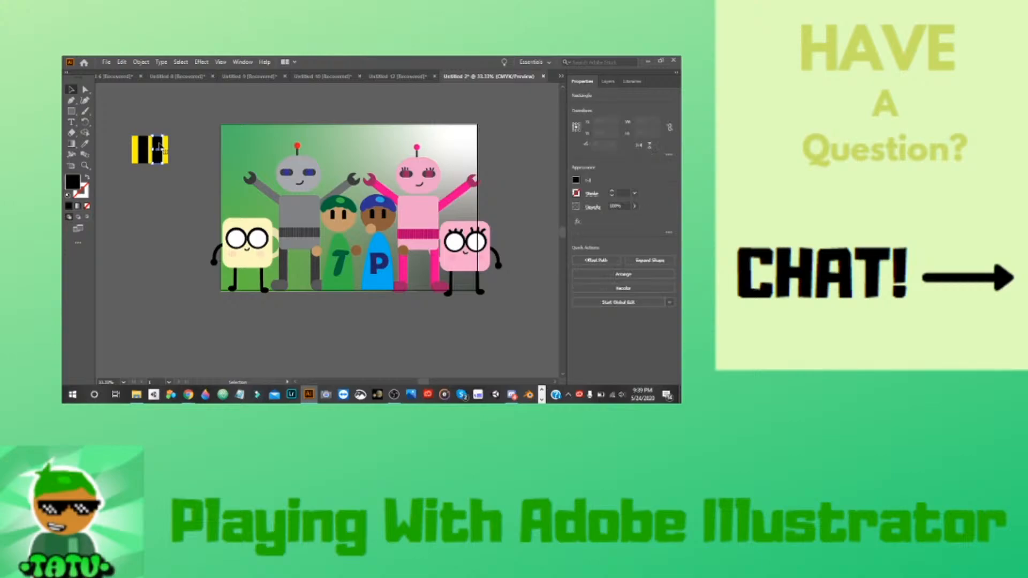
left_click(156, 220)
Paint a small black dot as an eye on the yellow left end of the striped body with the Paintbrush
left_click(71, 111)
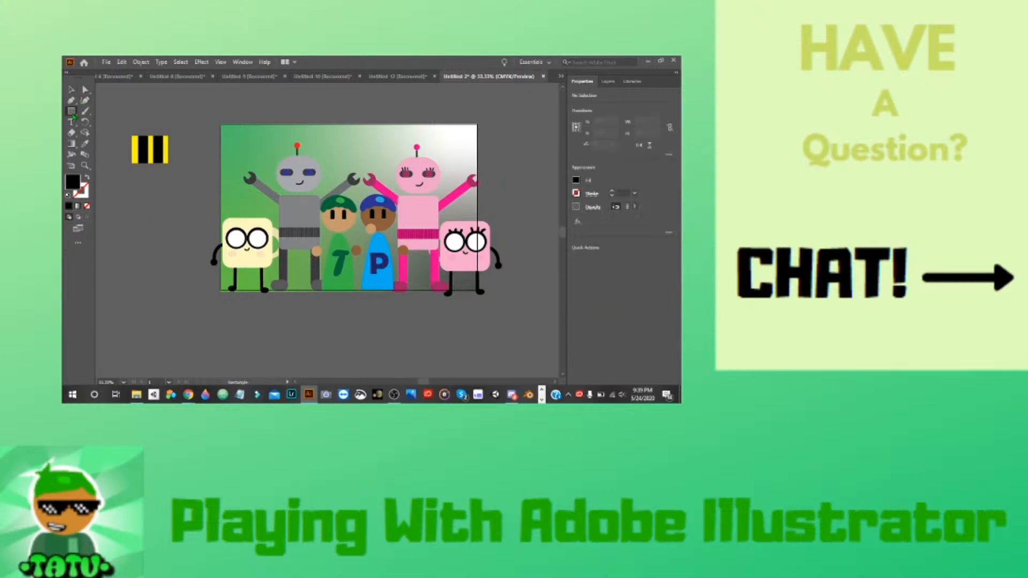
left_click(86, 111)
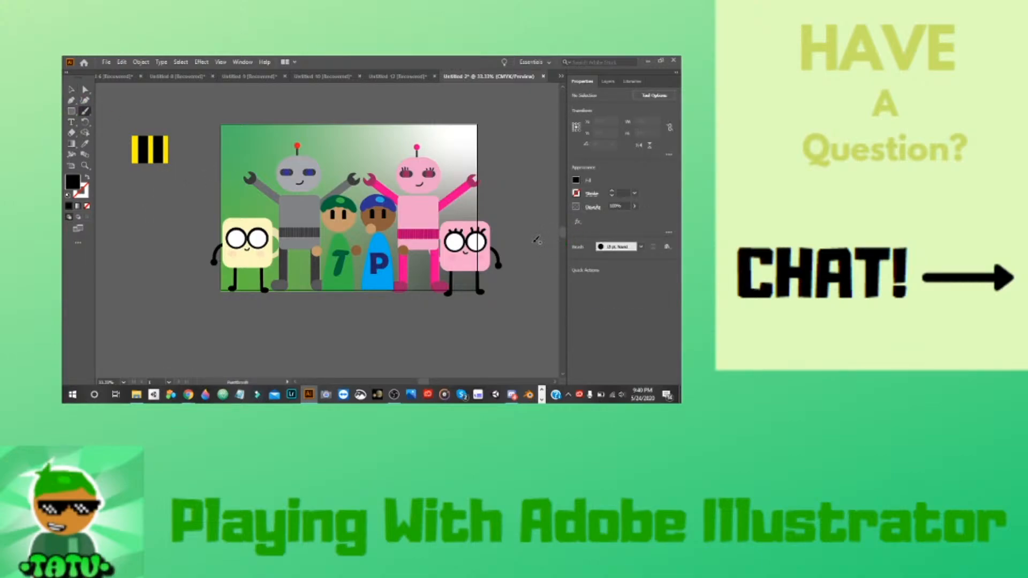
left_click(612, 191)
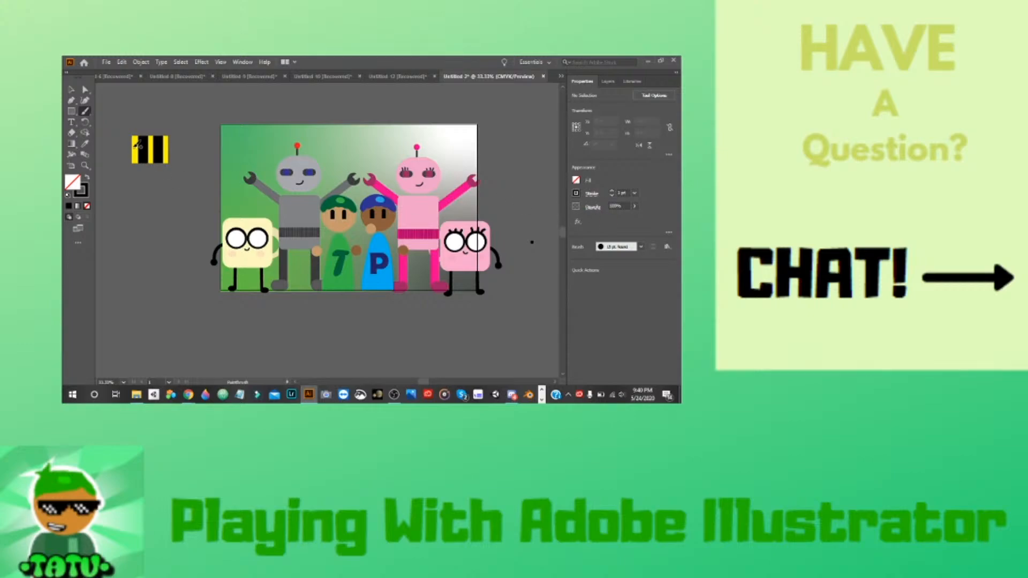
left_click(71, 90)
Draw a star below the striped body, and create another star with 3 points and radii of 1.8562 in and 0.9281 in
left_click(71, 110)
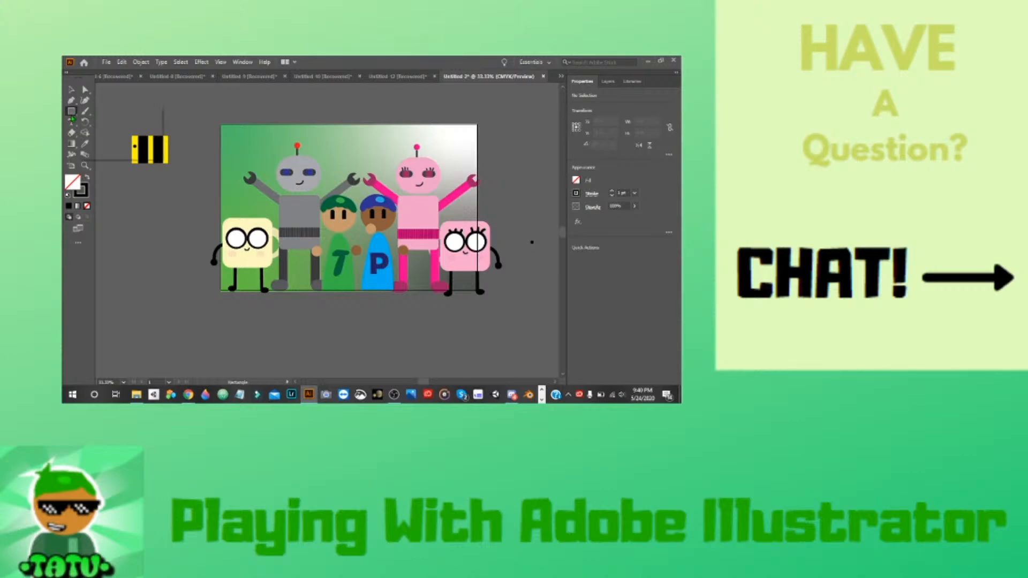
left_click_drag(167, 222, 190, 239)
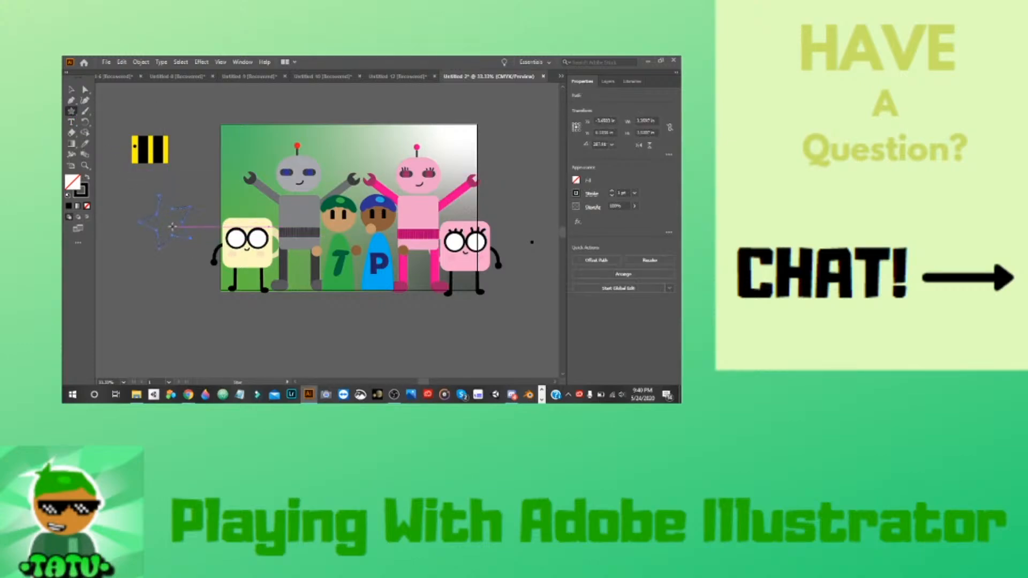
left_click(173, 227)
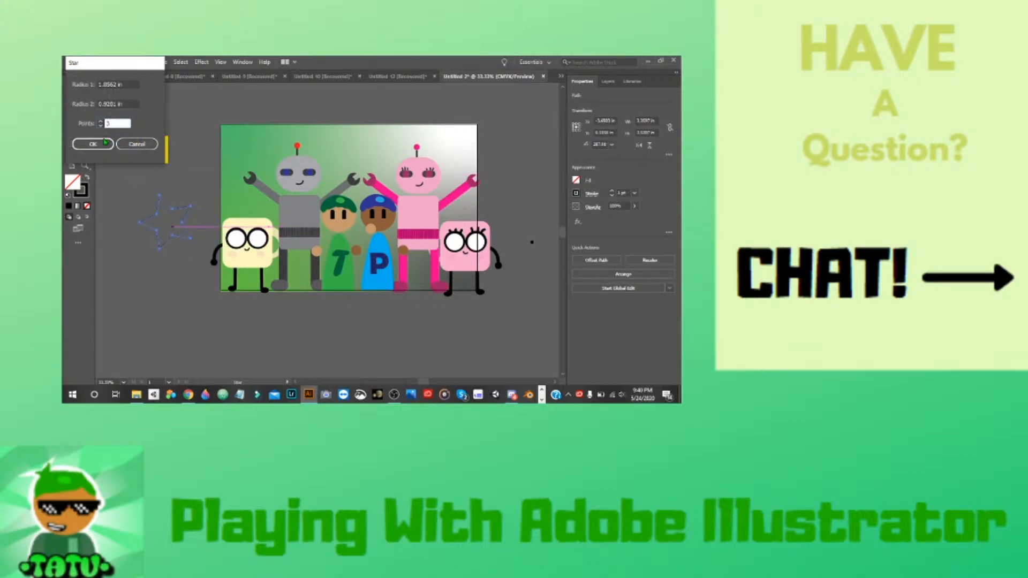
left_click(105, 141)
Move the triangle down clear of the five-pointed star and delete that star
left_click(71, 89)
left_click(148, 267)
left_click_drag(174, 223, 164, 288)
left_click(178, 248)
left_click(187, 229)
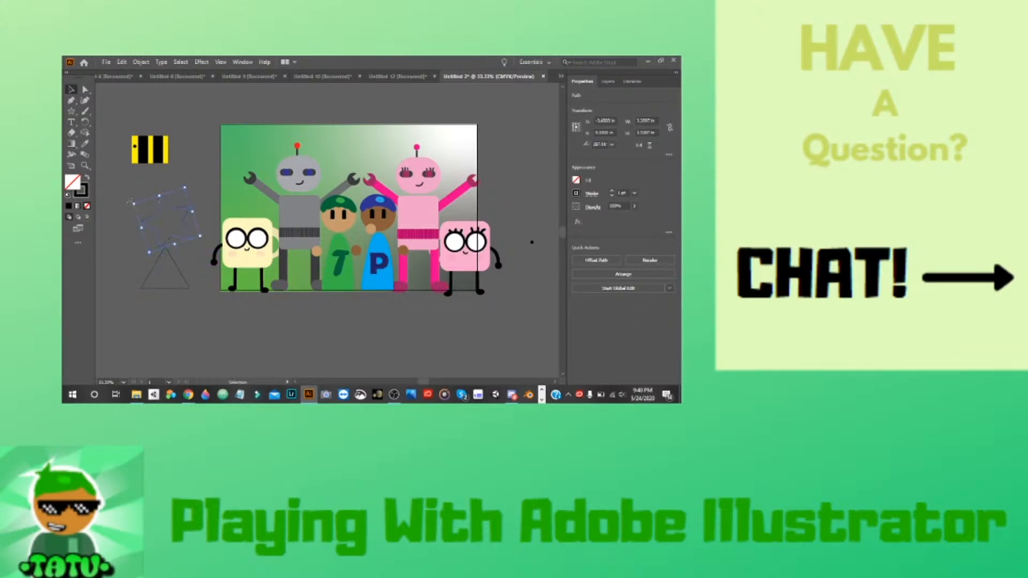
key("Delete")
Remove the triangle's stroke and fill it with dark blue
left_click(165, 289)
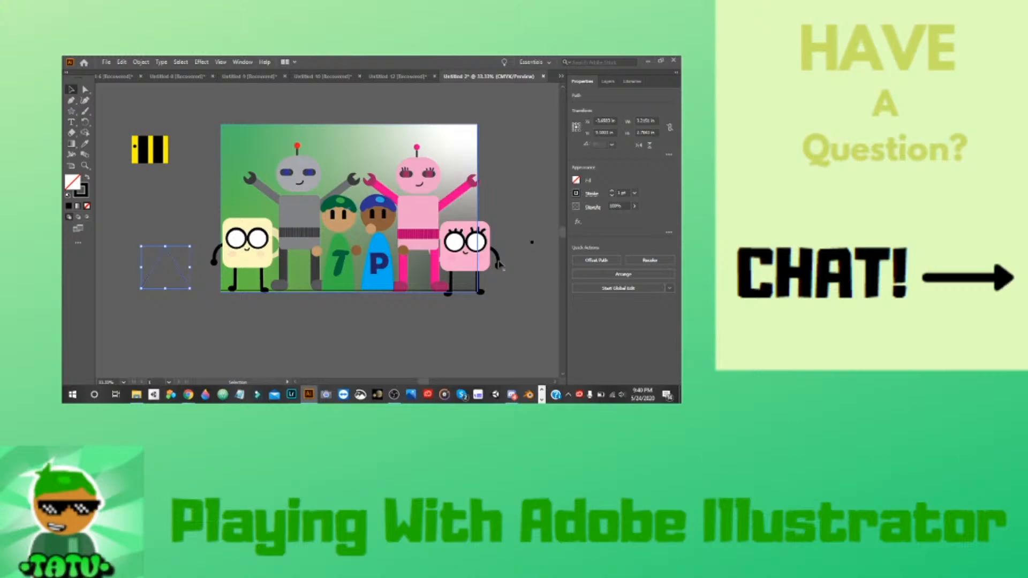
left_click(576, 193)
left_click(481, 228)
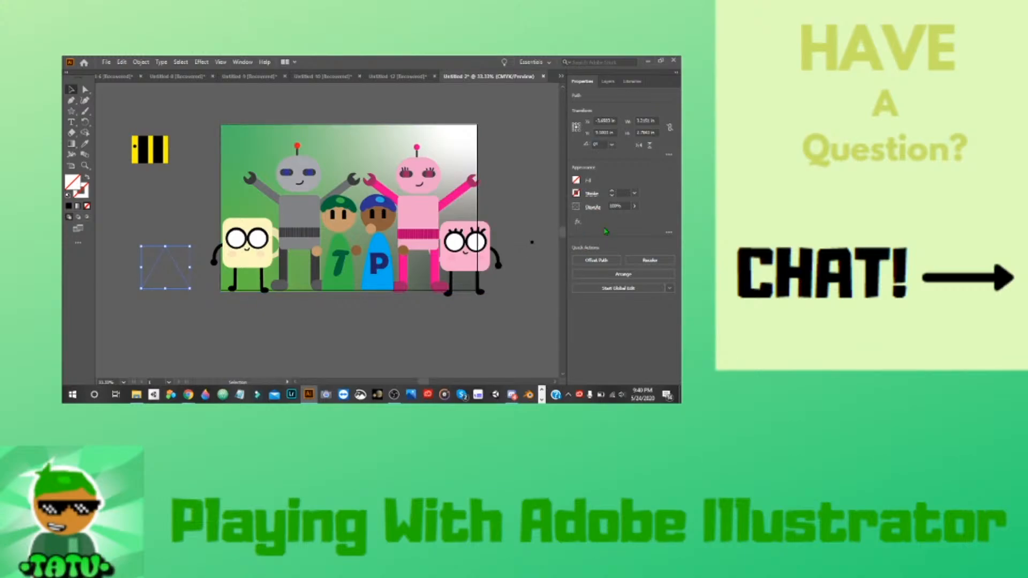
left_click(577, 181)
left_click(541, 218)
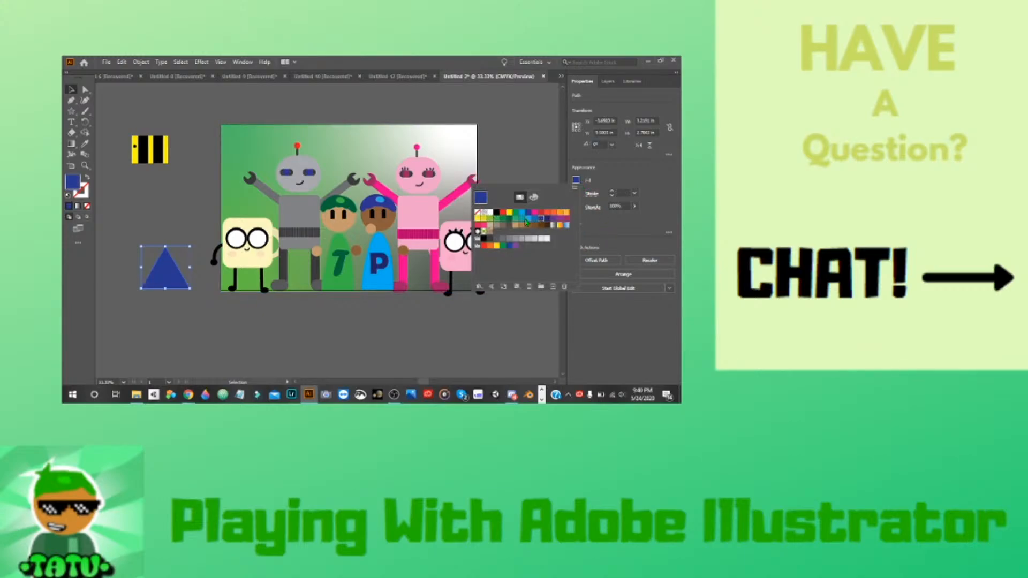
Fill the triangle with black and fit it, scaled down and pointing right, against the right end of the striped body as a stinger
left_click(498, 214)
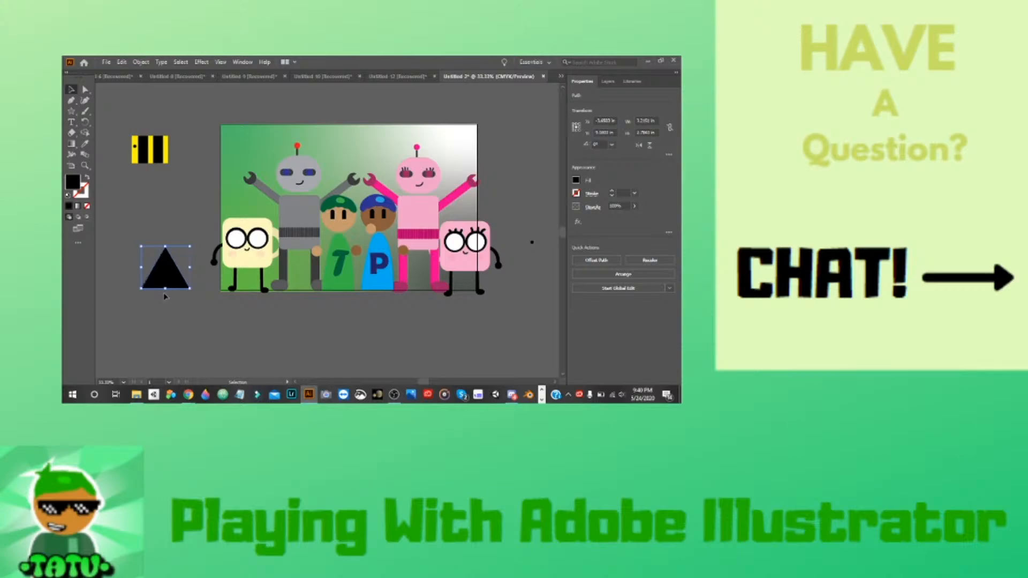
left_click(164, 294)
left_click(159, 275)
left_click(149, 298)
left_click(161, 271)
left_click_drag(163, 293, 175, 151)
left_click(180, 186)
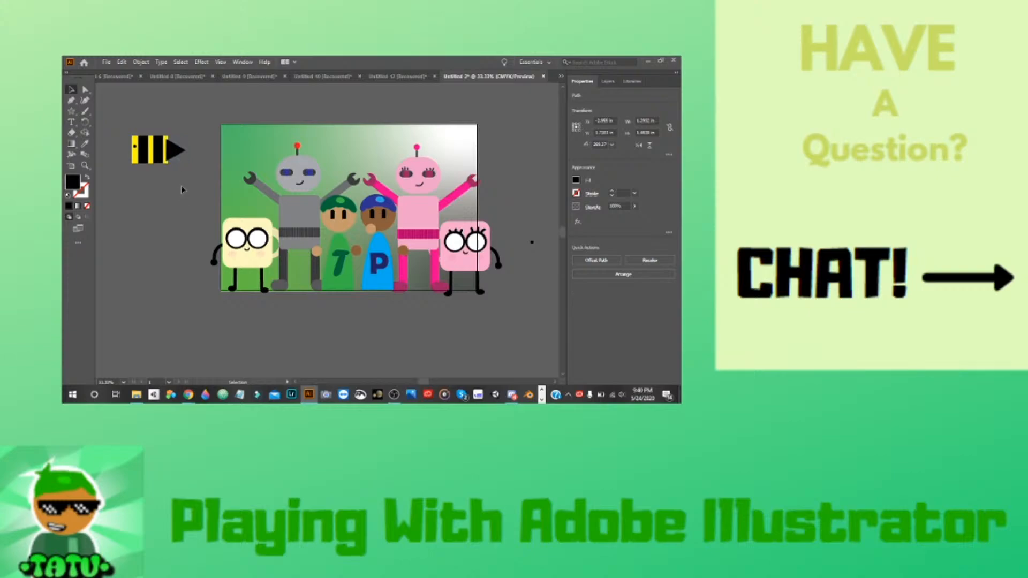
Send the black stinger triangle to the back of the stacking order
right_click(176, 152)
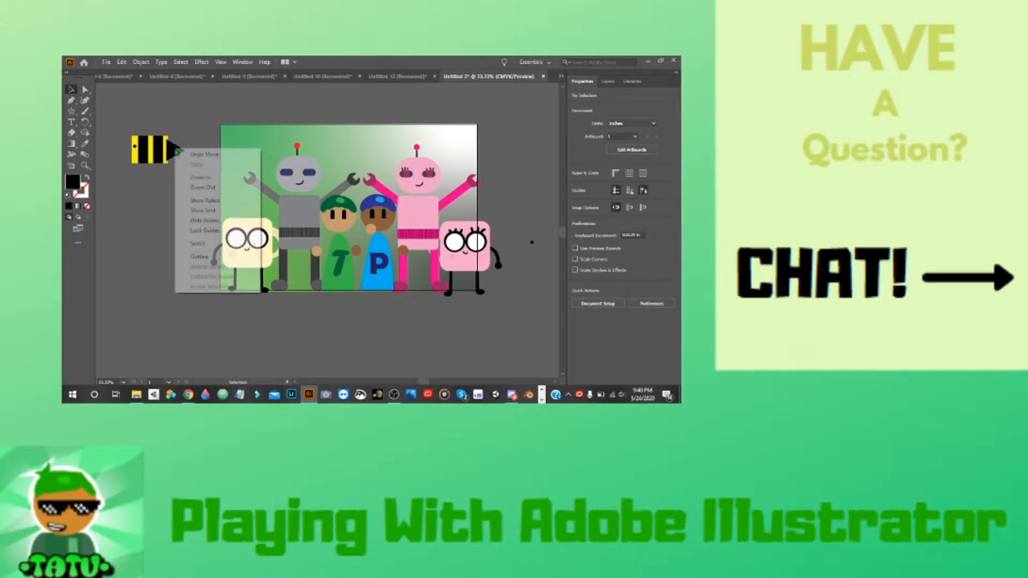
key("Escape")
right_click(176, 152)
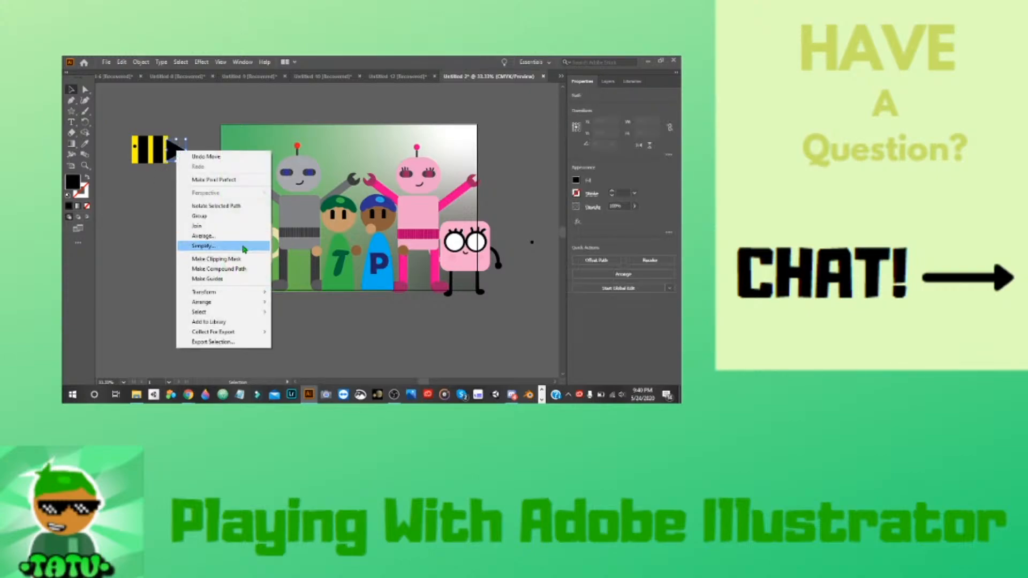
mouse_move(263, 302)
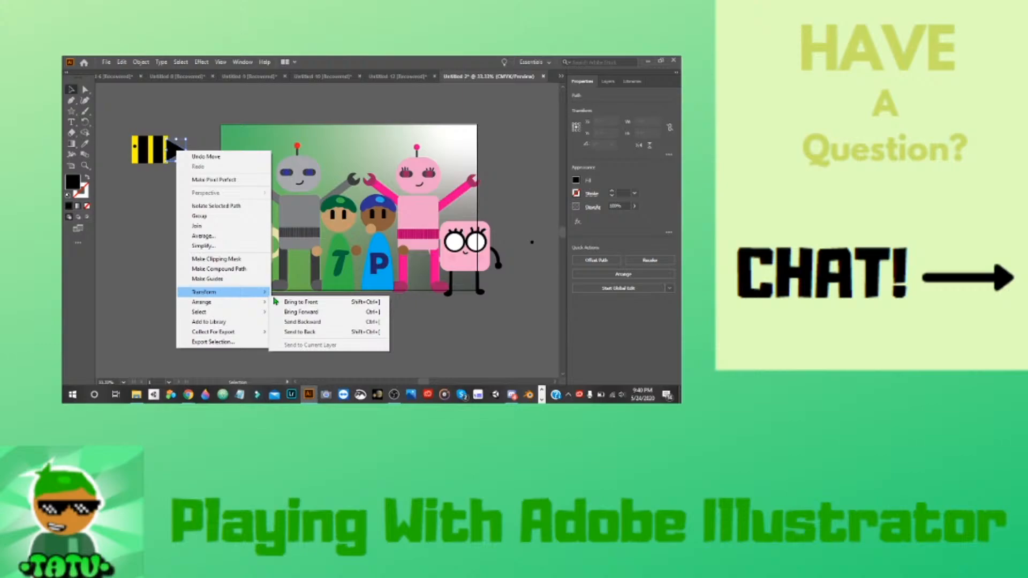
left_click(300, 332)
Draw an upright ellipse about 1.4 in wide and 2.5 in tall below the bee, and fill it with pale cream using about 25% yellow
left_click(71, 111)
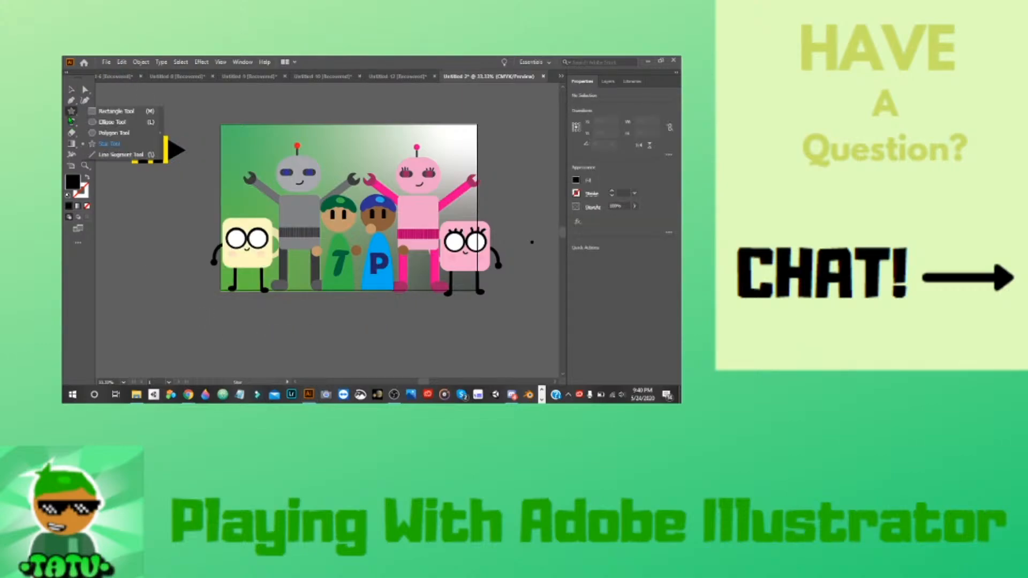
left_click(113, 122)
left_click_drag(129, 219, 151, 256)
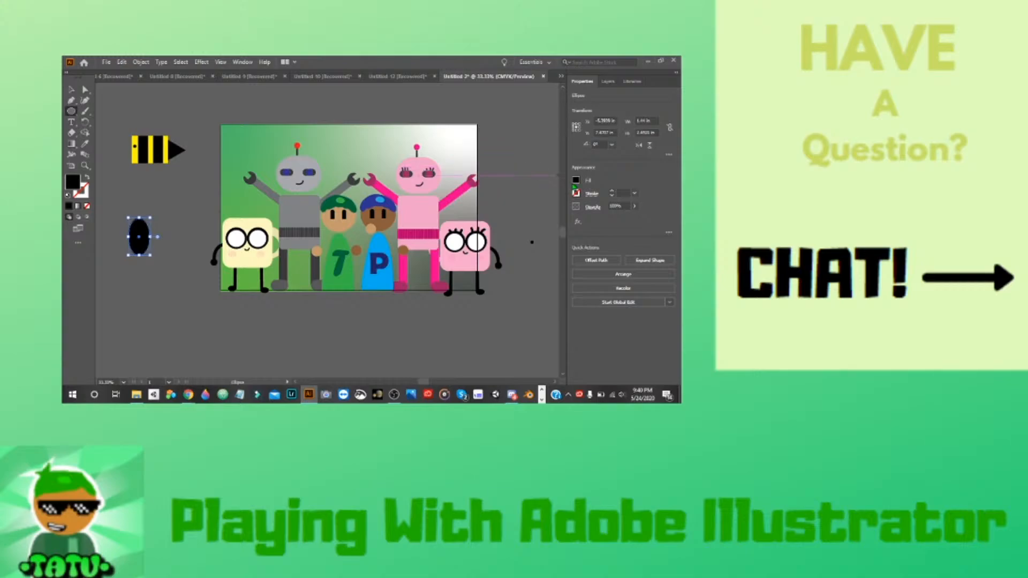
left_click(575, 180)
left_click(504, 215)
left_click(533, 197)
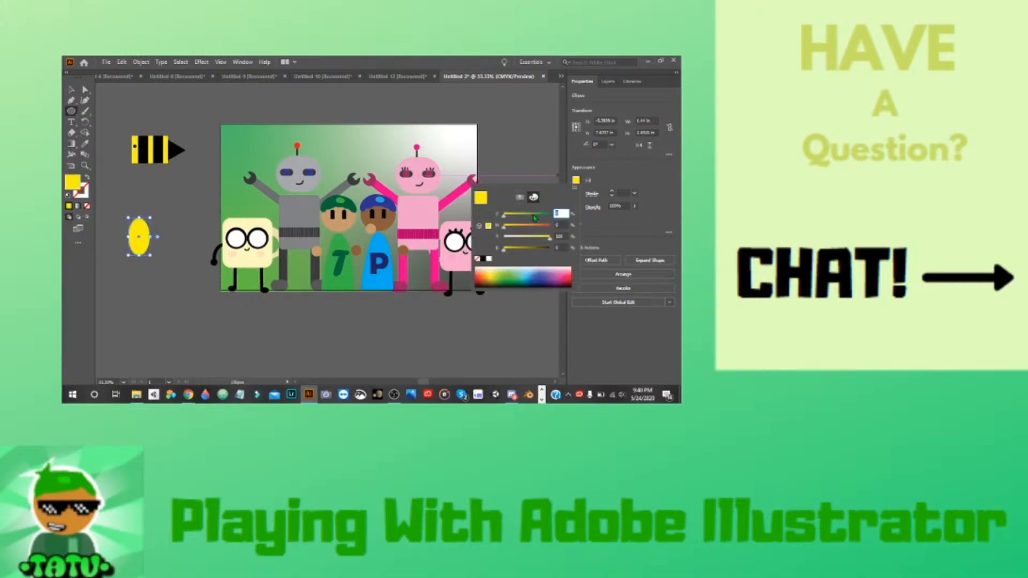
left_click_drag(542, 243, 517, 242)
left_click(620, 237)
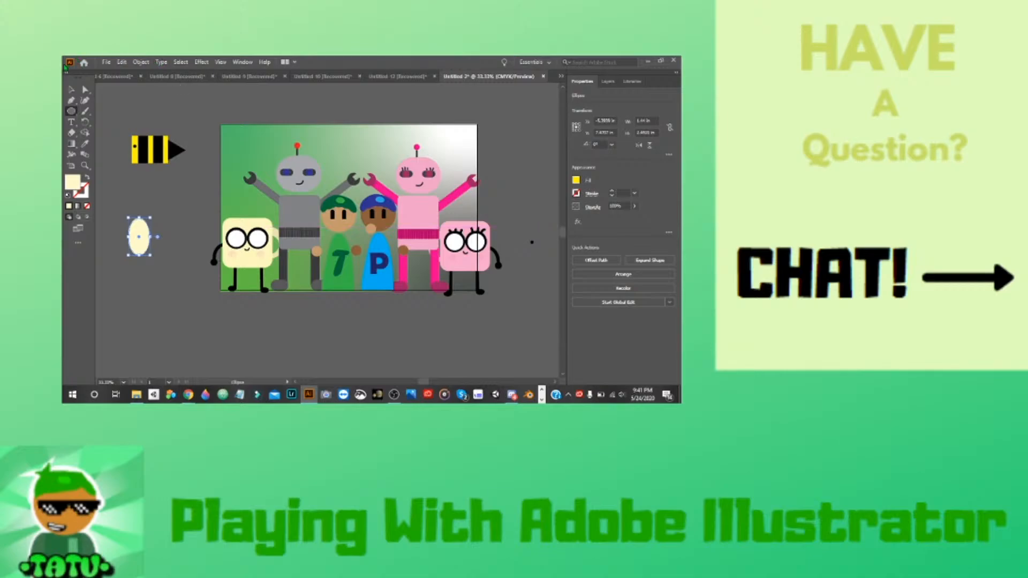
Duplicate the cream ellipse and tilt the copy to the right so it overlaps the original like a second wing
left_click(71, 91)
key("ctrl+c")
key("ctrl+v")
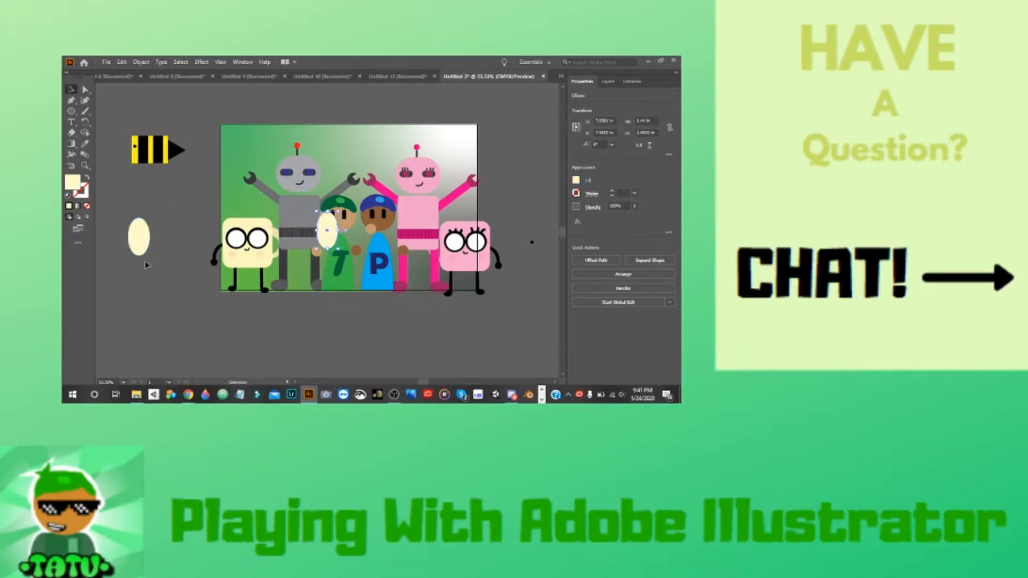
left_click_drag(332, 245, 144, 251)
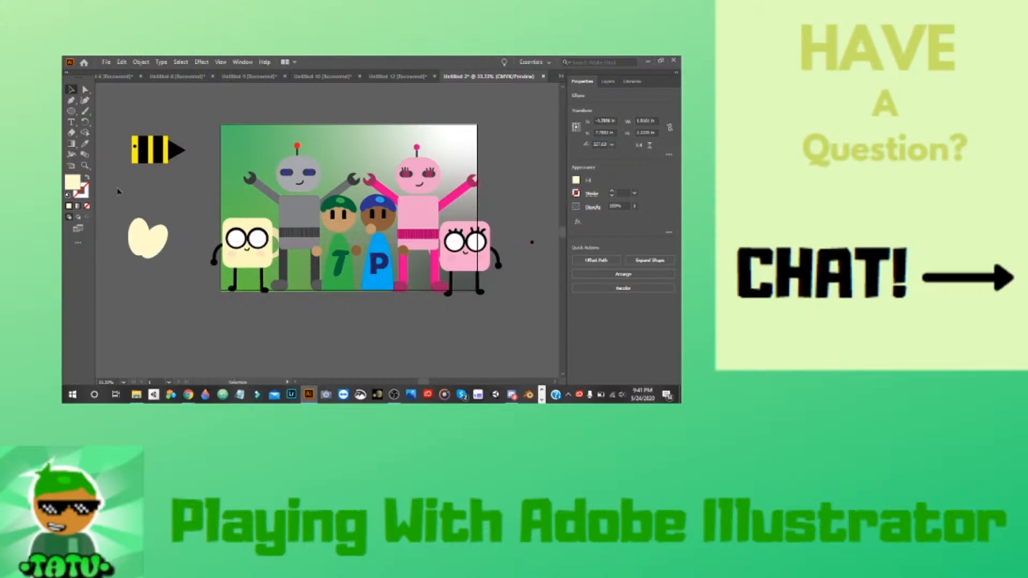
left_click(117, 207)
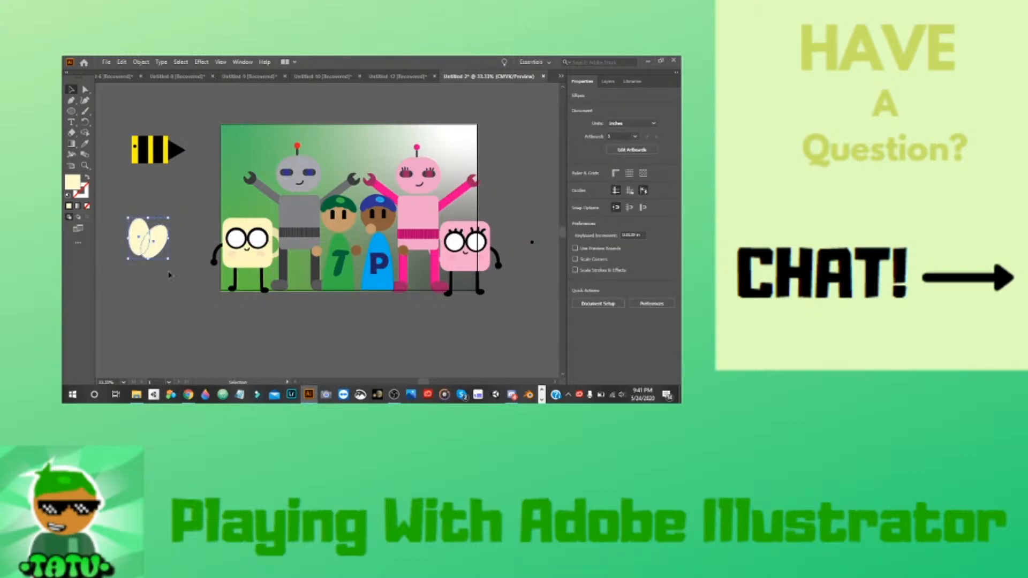
Darken the tilted wing's cream fill slightly by adding a little black to it
left_click(158, 241)
left_click(576, 181)
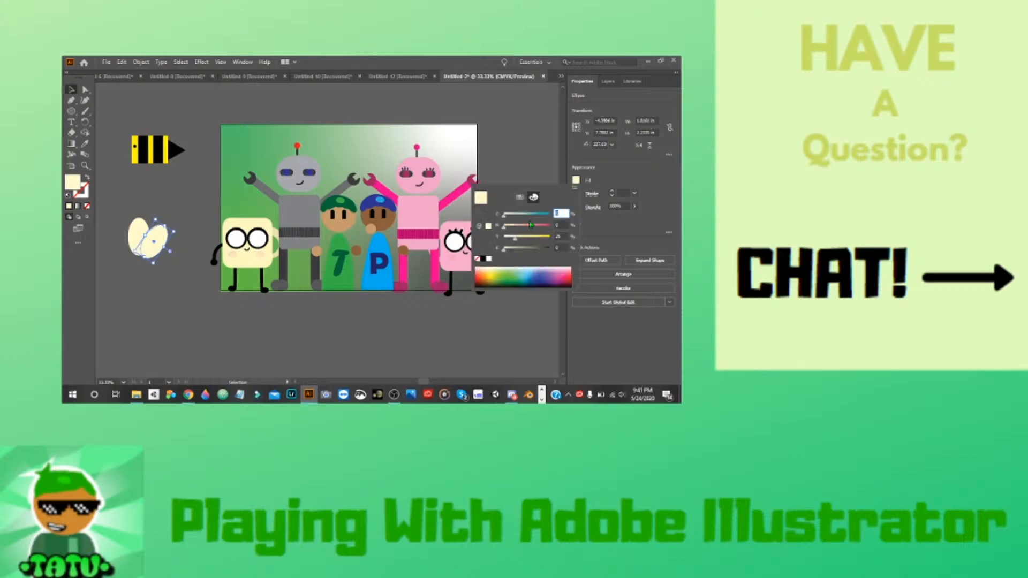
left_click_drag(504, 251, 507, 250)
left_click(652, 231)
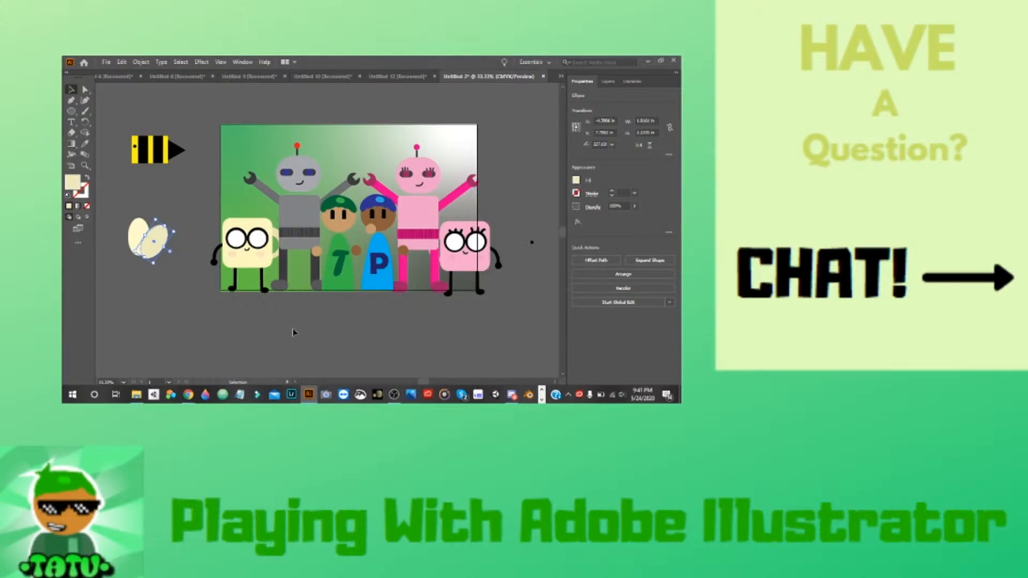
left_click(294, 333)
Move both wings onto the top edge of the bee's striped body and send them to the back
left_click_drag(120, 207, 182, 269)
left_click_drag(143, 231, 159, 137)
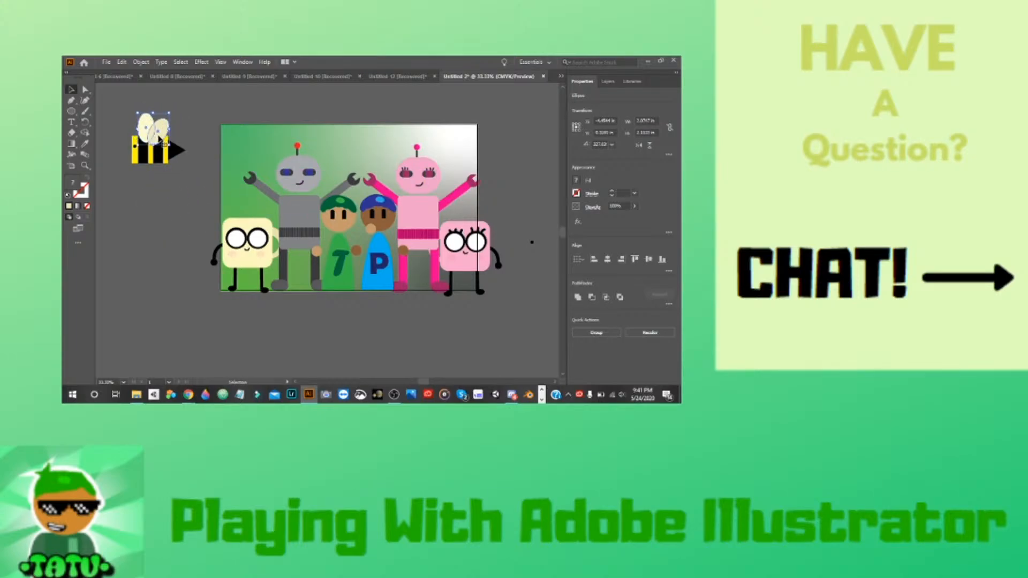
right_click(159, 136)
mouse_move(213, 279)
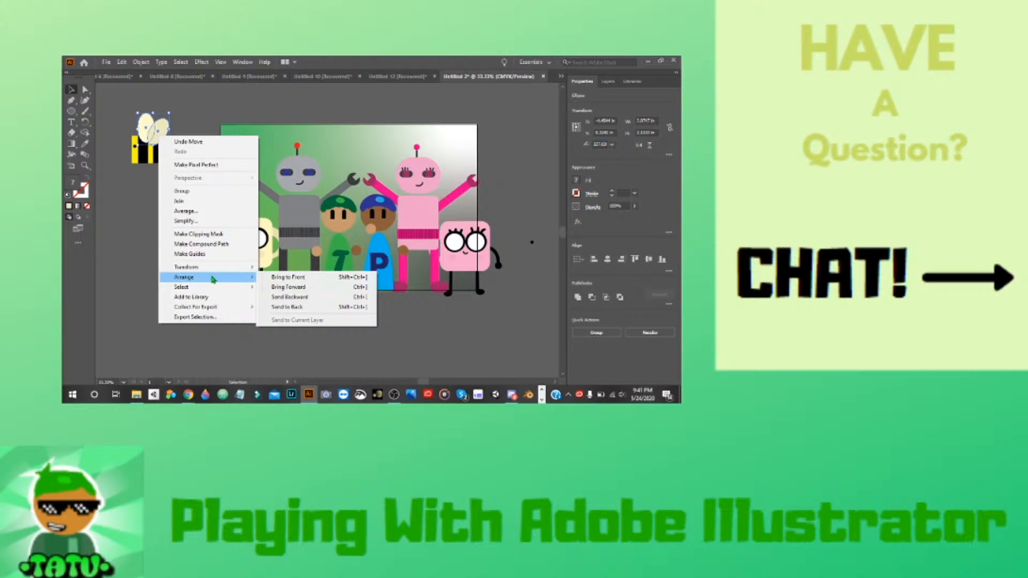
left_click(292, 308)
left_click(242, 320)
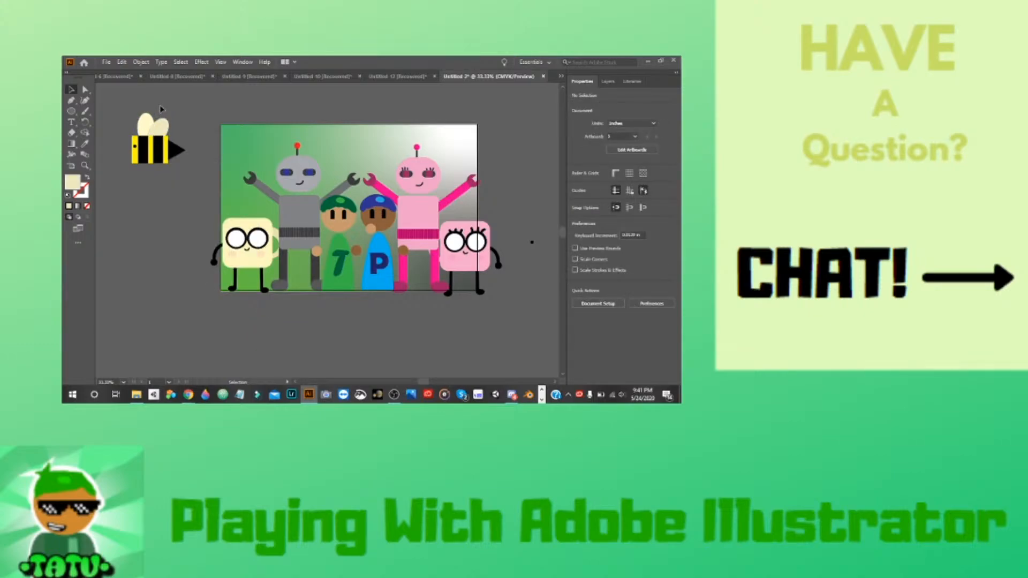
Switch to the YouTube Studio browser window to check the stream's live chat, and return to Illustrator
mouse_move(188, 395)
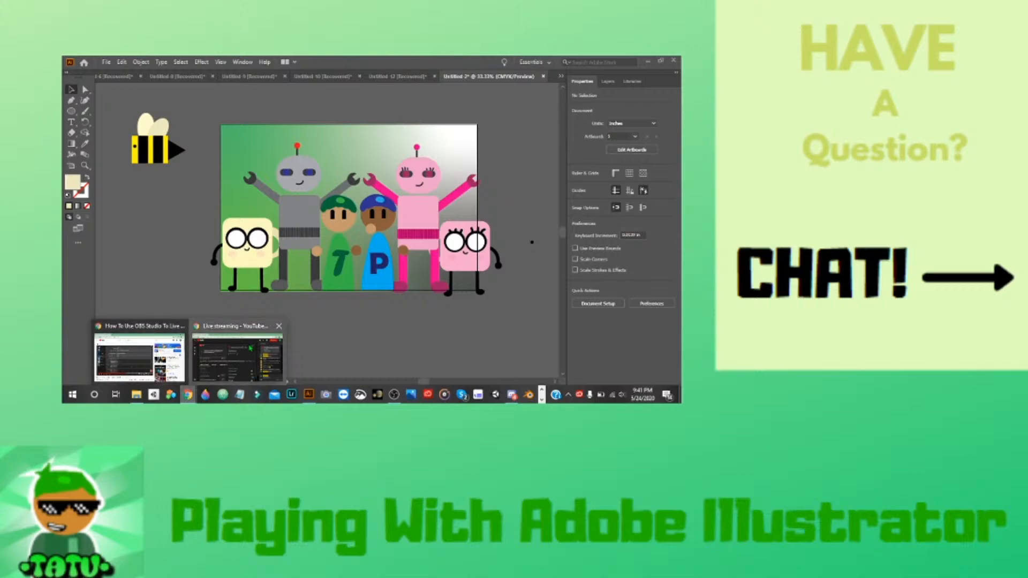
left_click(237, 353)
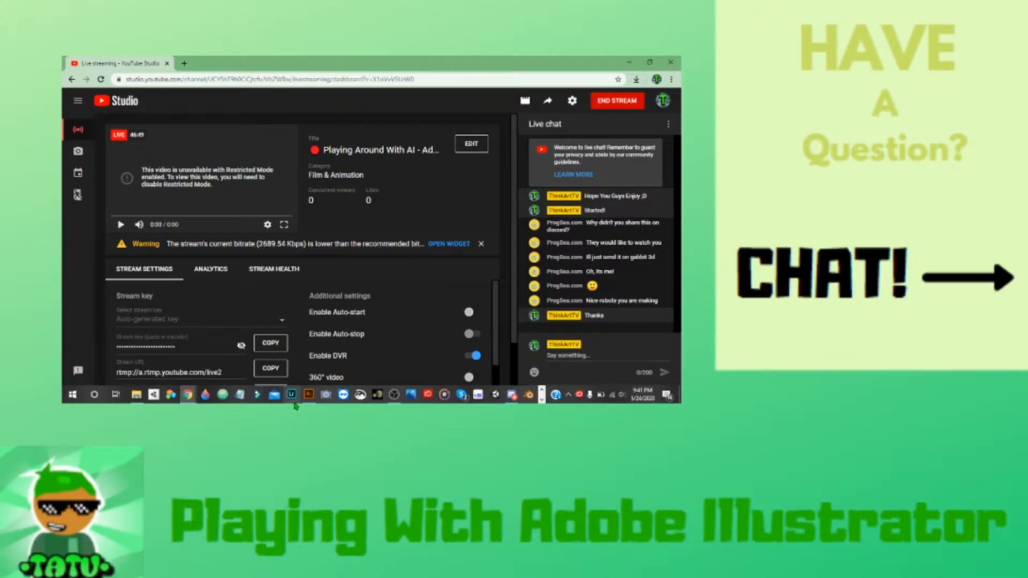
left_click(312, 399)
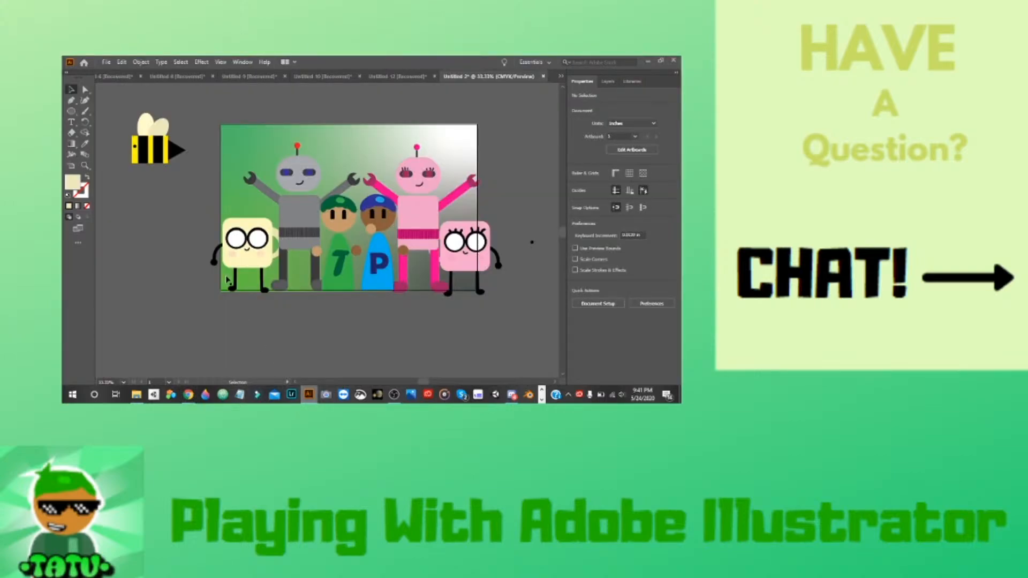
Move the whole bee onto the artboard between the two robot heads and reduce its height slightly to fit inside the upper edge
left_click_drag(161, 158, 358, 168)
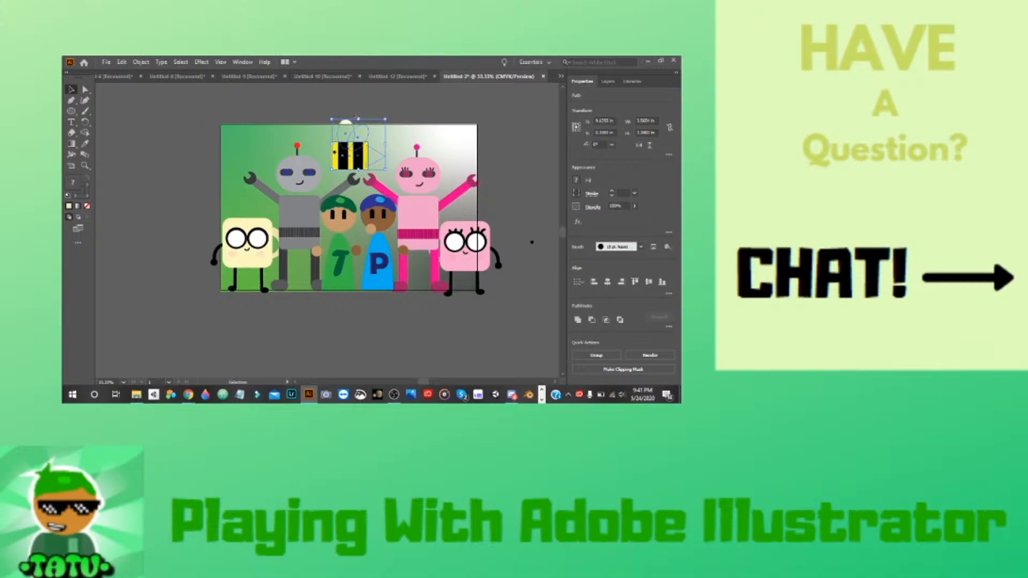
left_click_drag(359, 118, 358, 125)
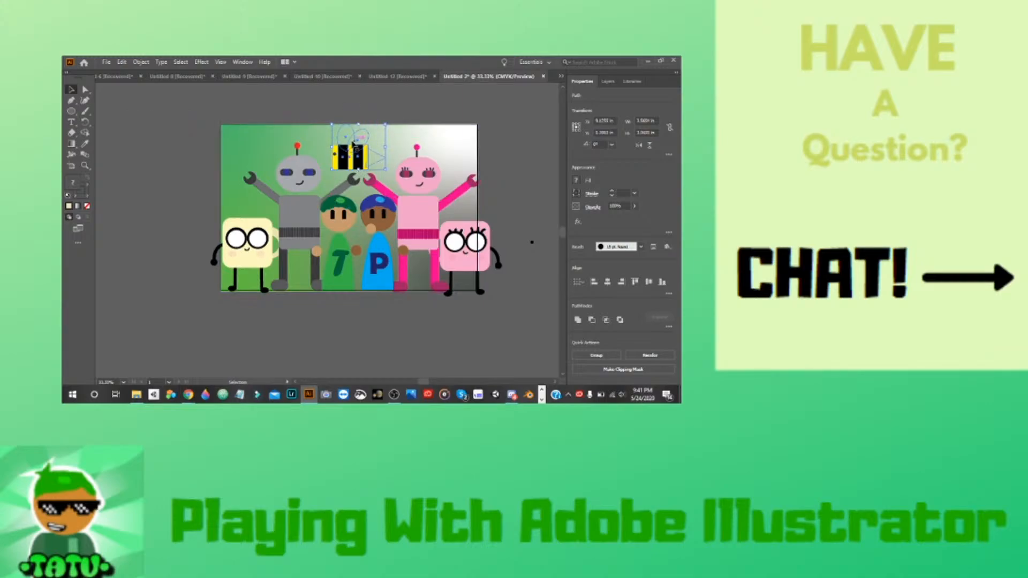
Bring the whole bee to the front of the artwork and deselect it
right_click(353, 146)
mouse_move(399, 290)
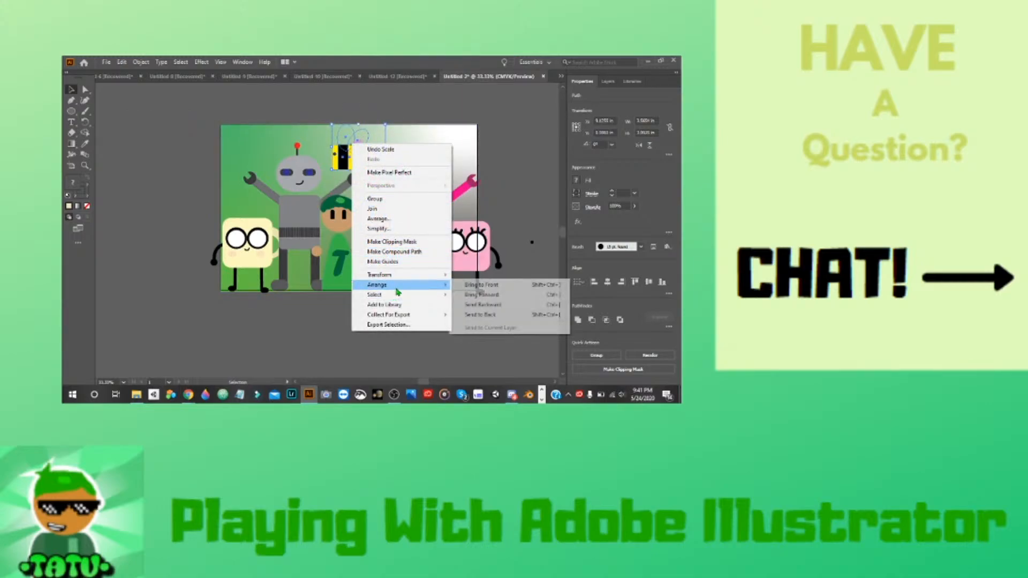
left_click(489, 285)
left_click(461, 334)
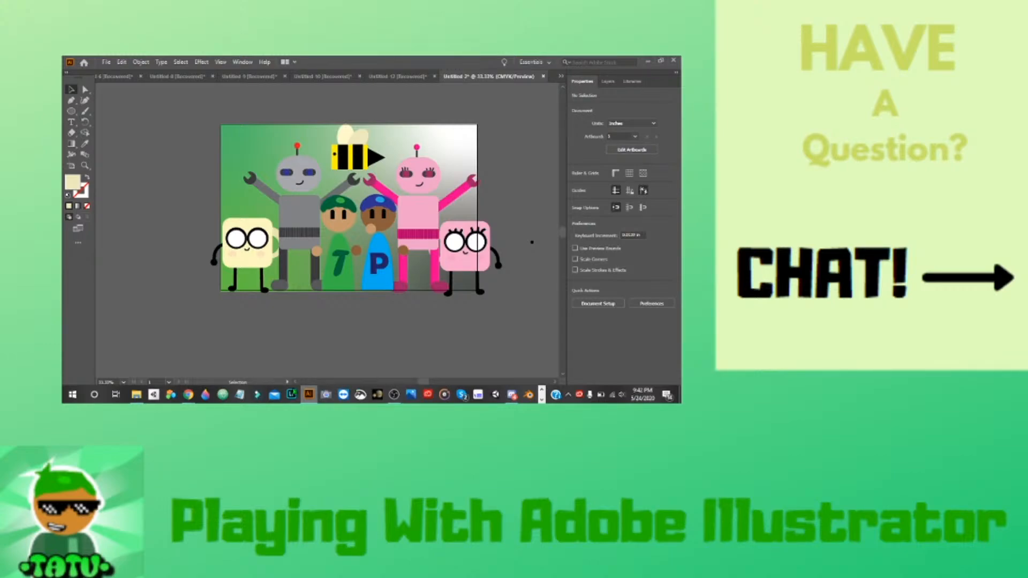
Switch to the YouTube Studio browser window and end the live stream
left_click(649, 65)
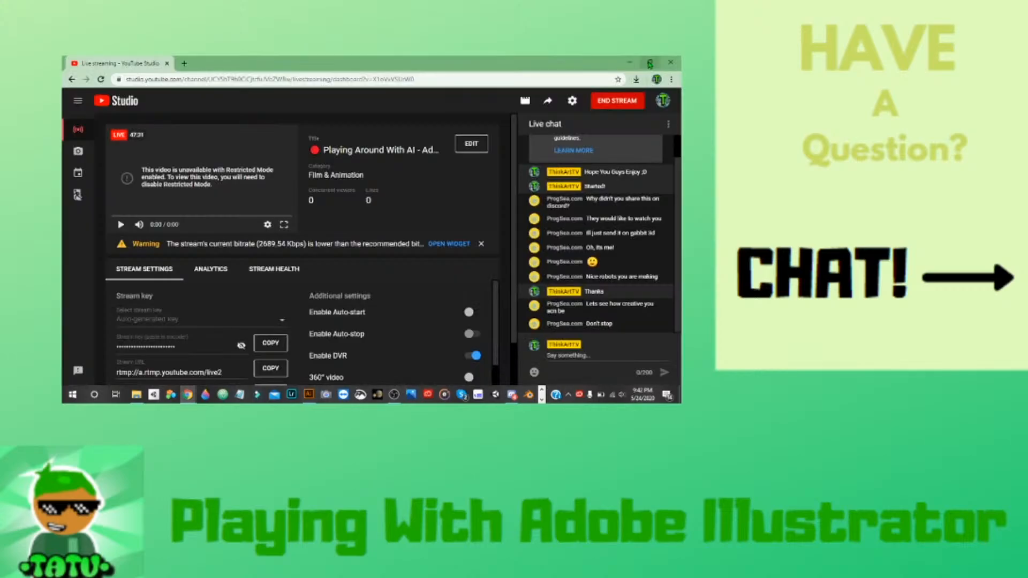
left_click(622, 109)
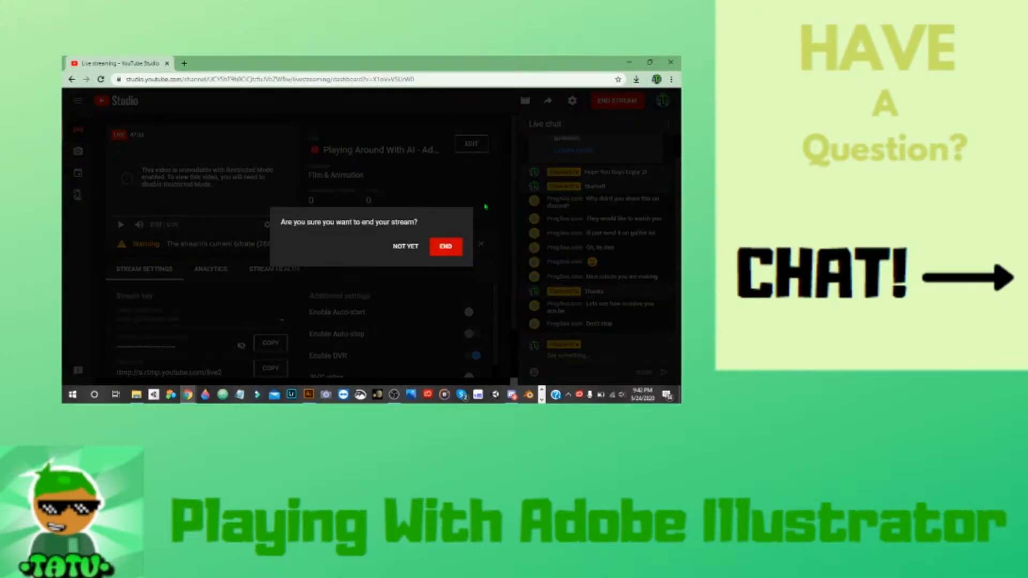
left_click(437, 251)
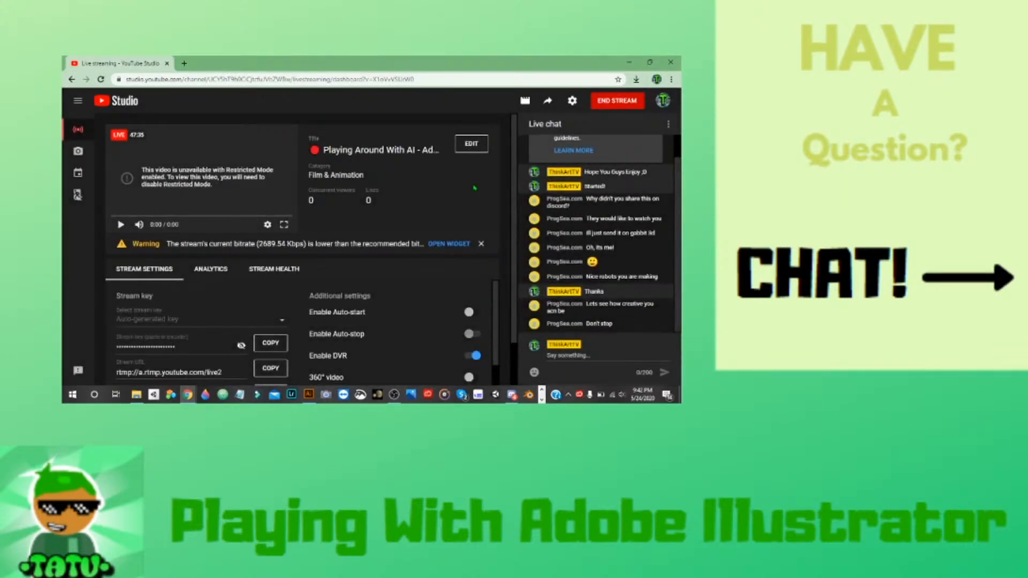